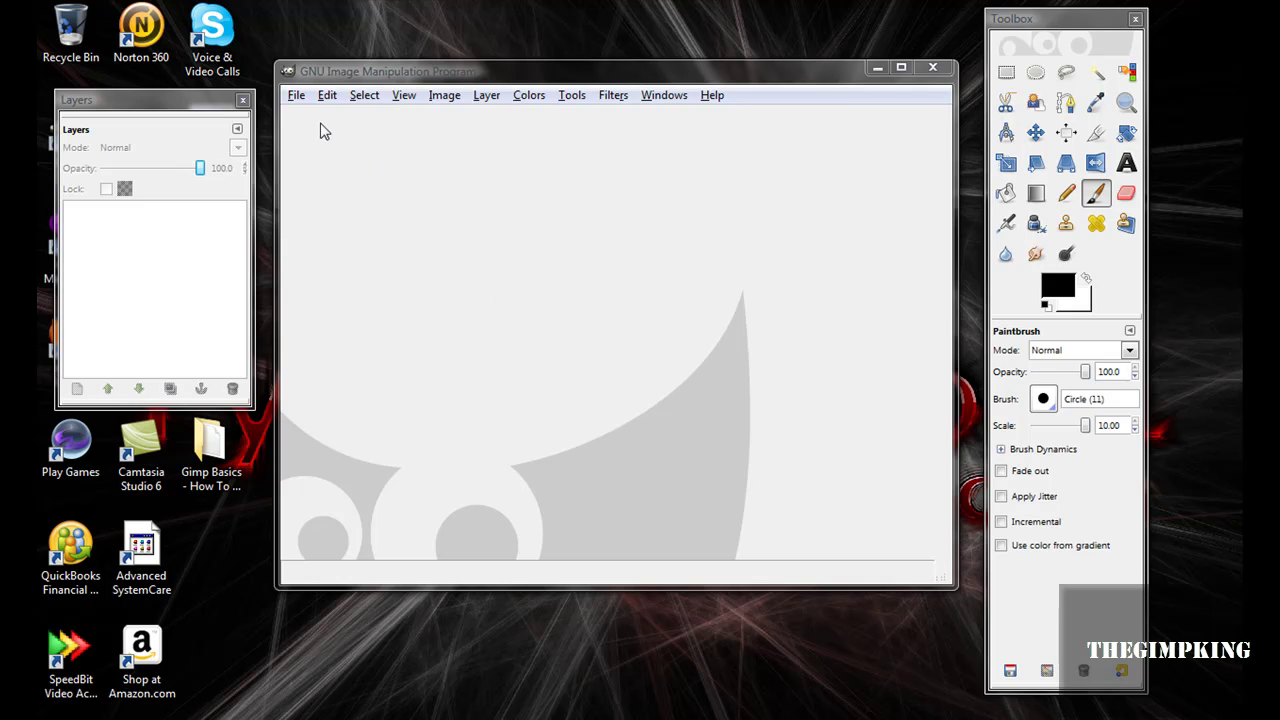
# Create a new 640×400 image filled with the black foreground colour
pyautogui.click(297, 97)
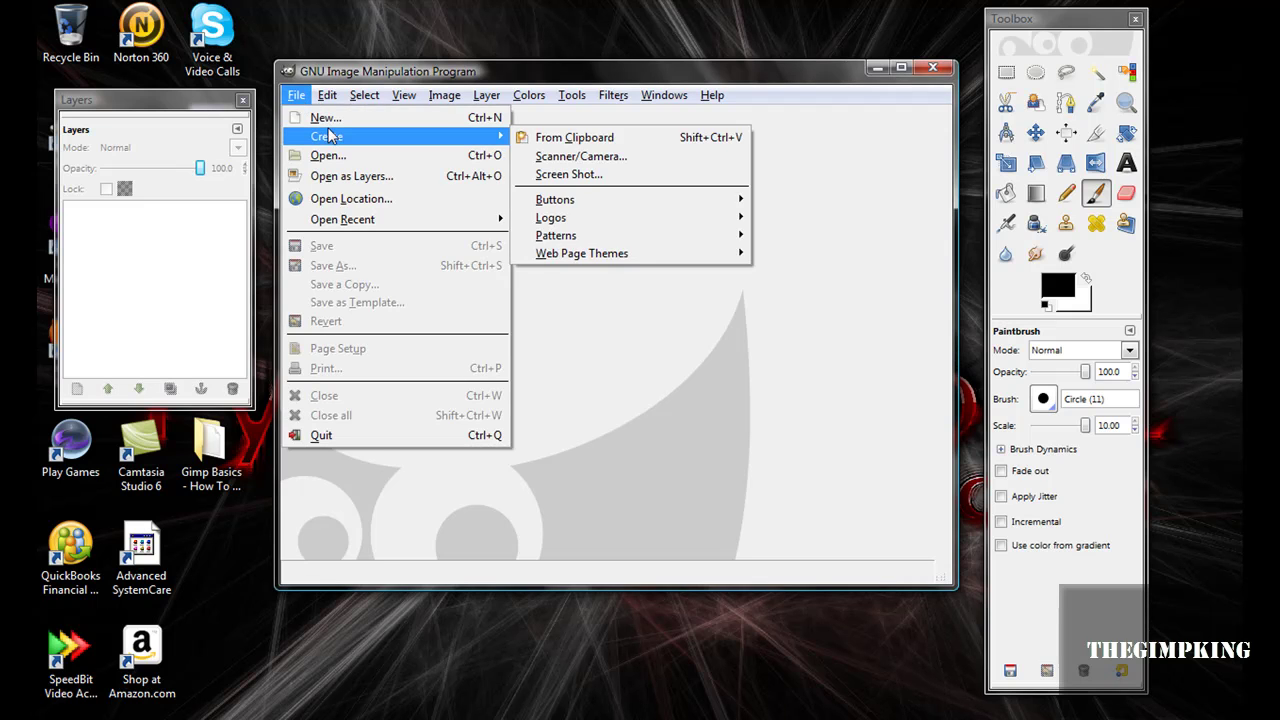
pyautogui.click(325, 117)
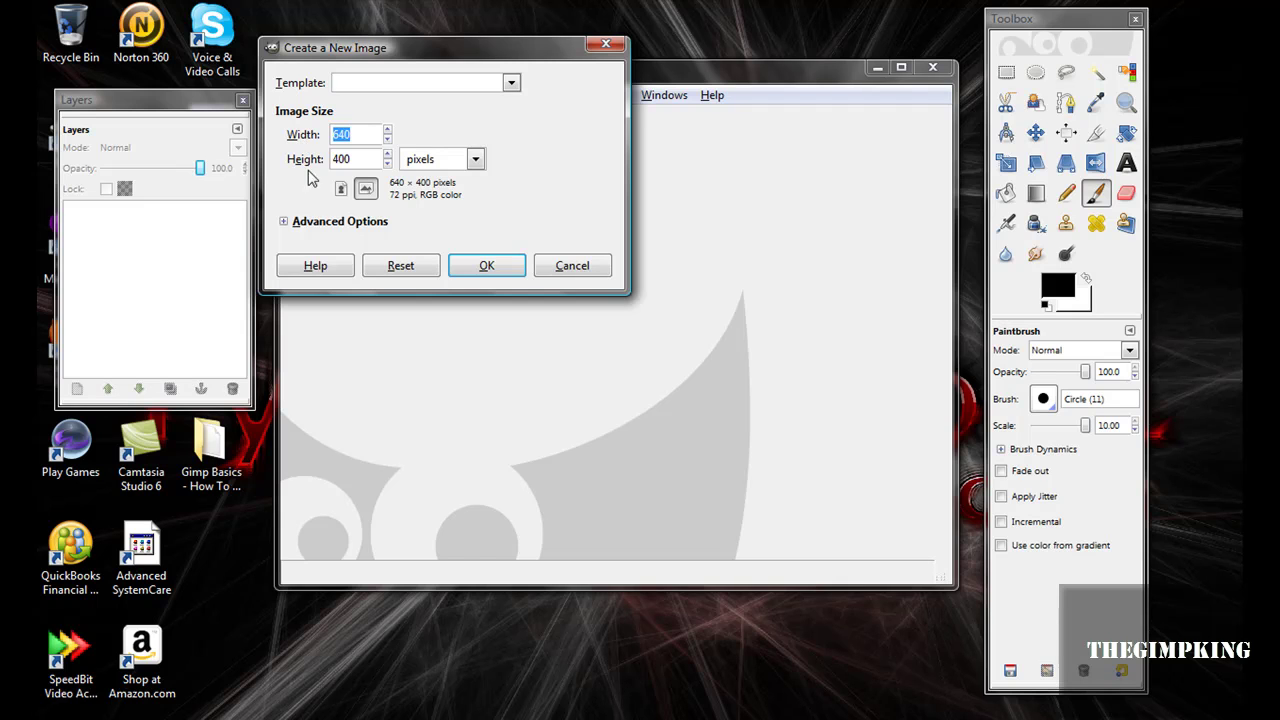
pyautogui.click(300, 224)
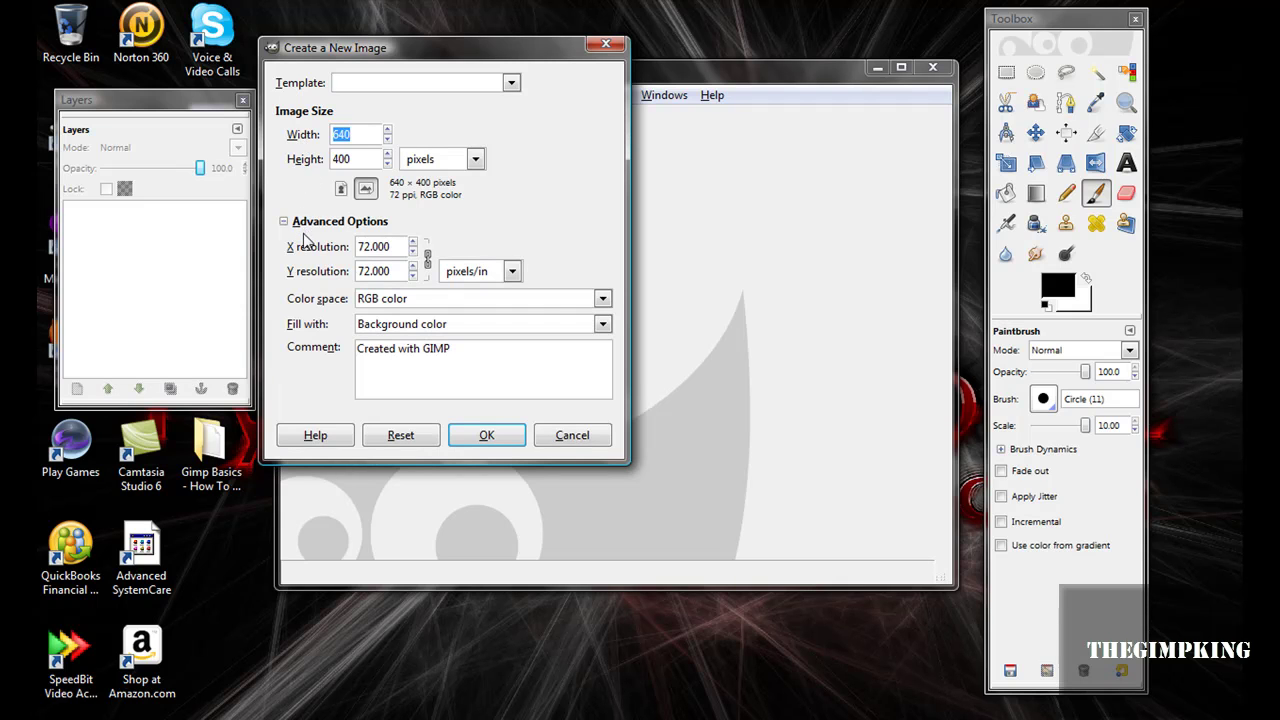
pyautogui.click(602, 325)
pyautogui.click(567, 350)
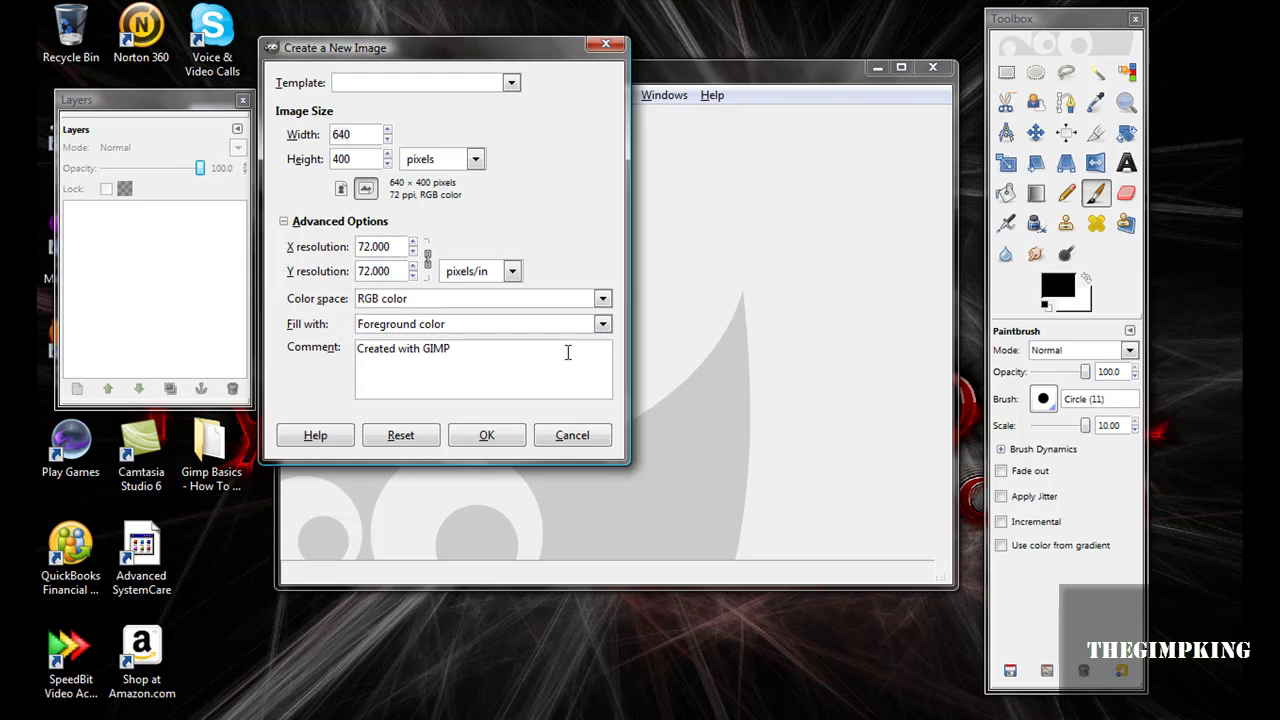
pyautogui.click(484, 433)
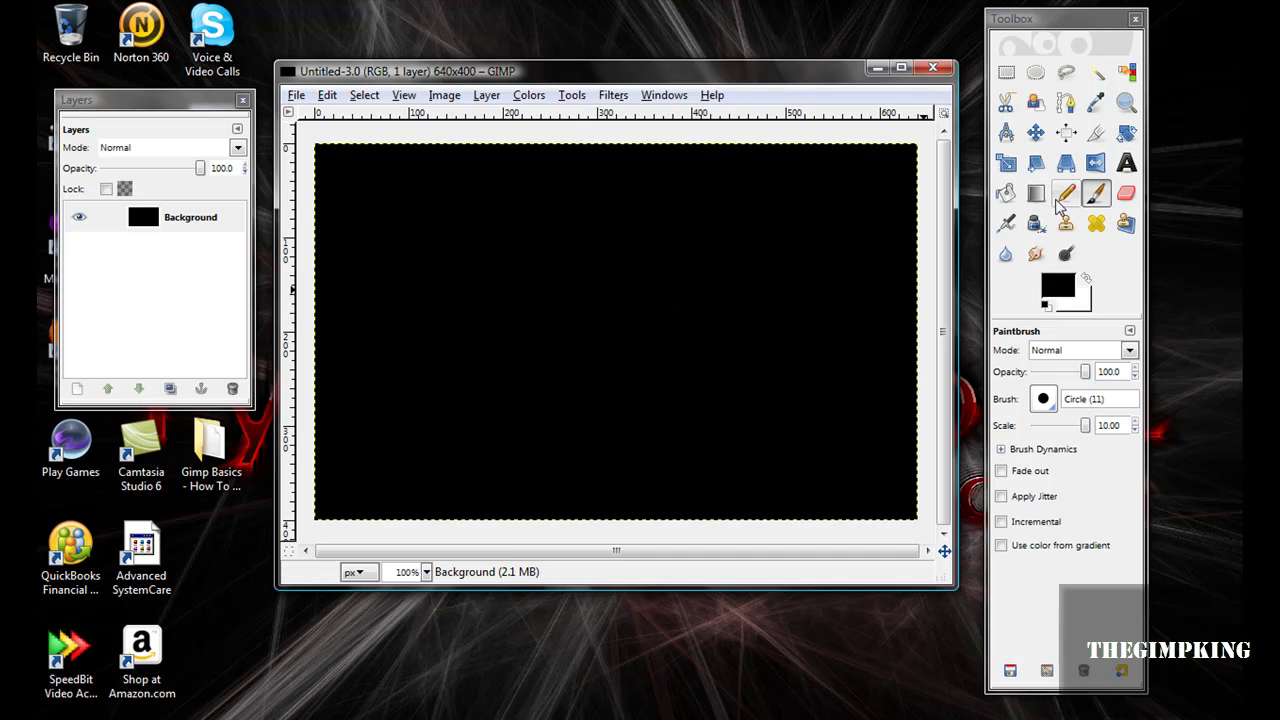
# Draw a 272×244 elliptical selection and move it to 177, 79 near the canvas centre
pyautogui.click(1036, 78)
pyautogui.moveTo(434, 216)
pyautogui.mouseDown()
pyautogui.moveTo(732, 415)
pyautogui.moveTo(690, 445)
pyautogui.mouseUp()
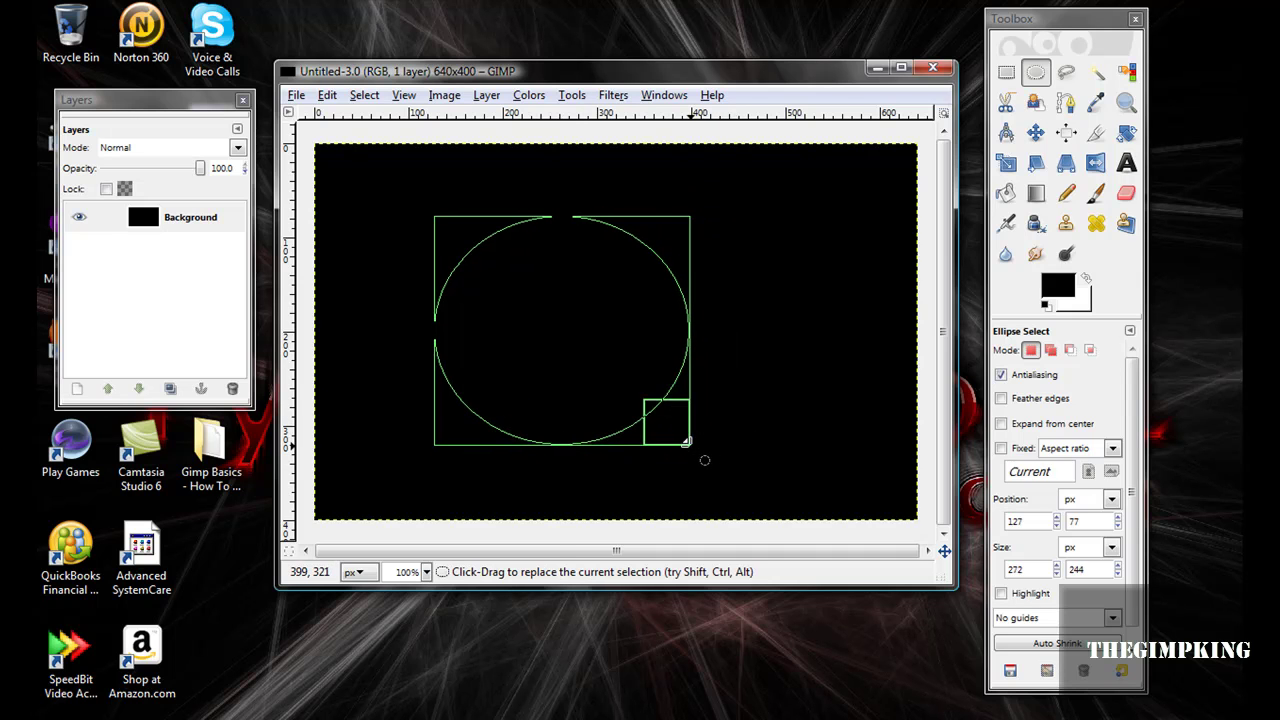
pyautogui.moveTo(537, 306); pyautogui.dragTo(591, 306)
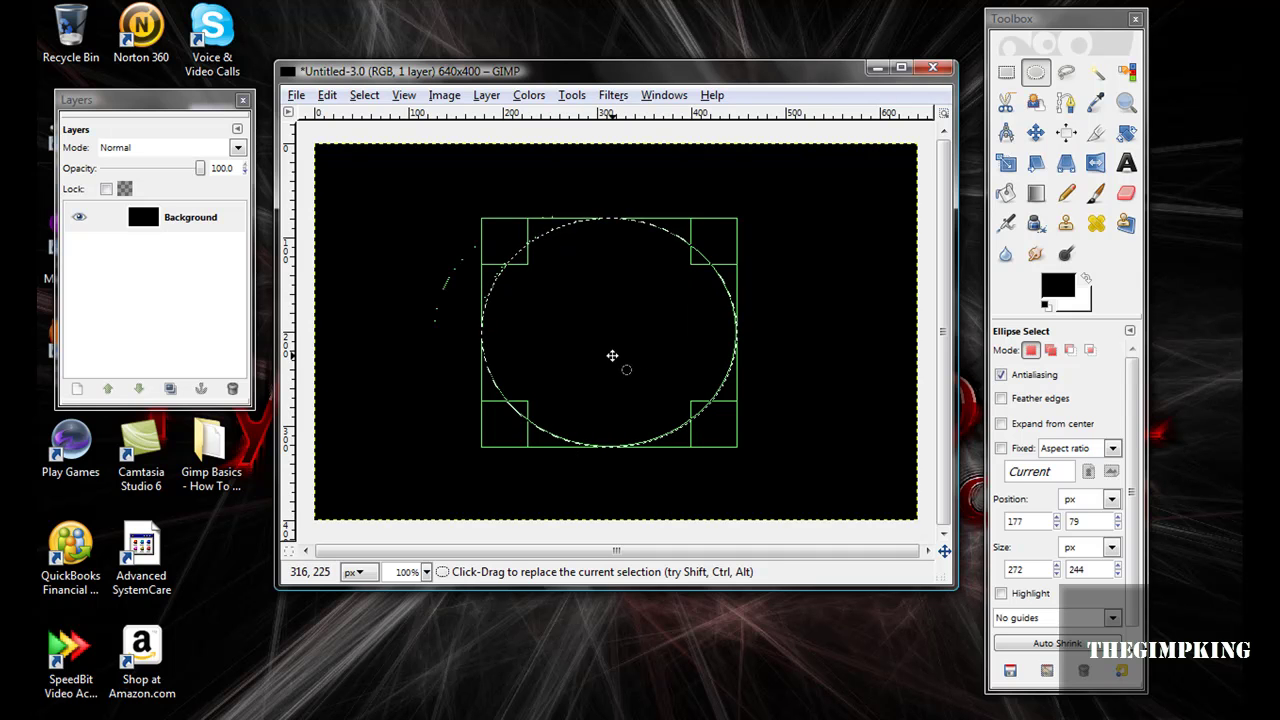
# Set the Blend gradient to Brushed Aluminium, test-fill the ellipse, then undo the fill
pyautogui.click(1041, 196)
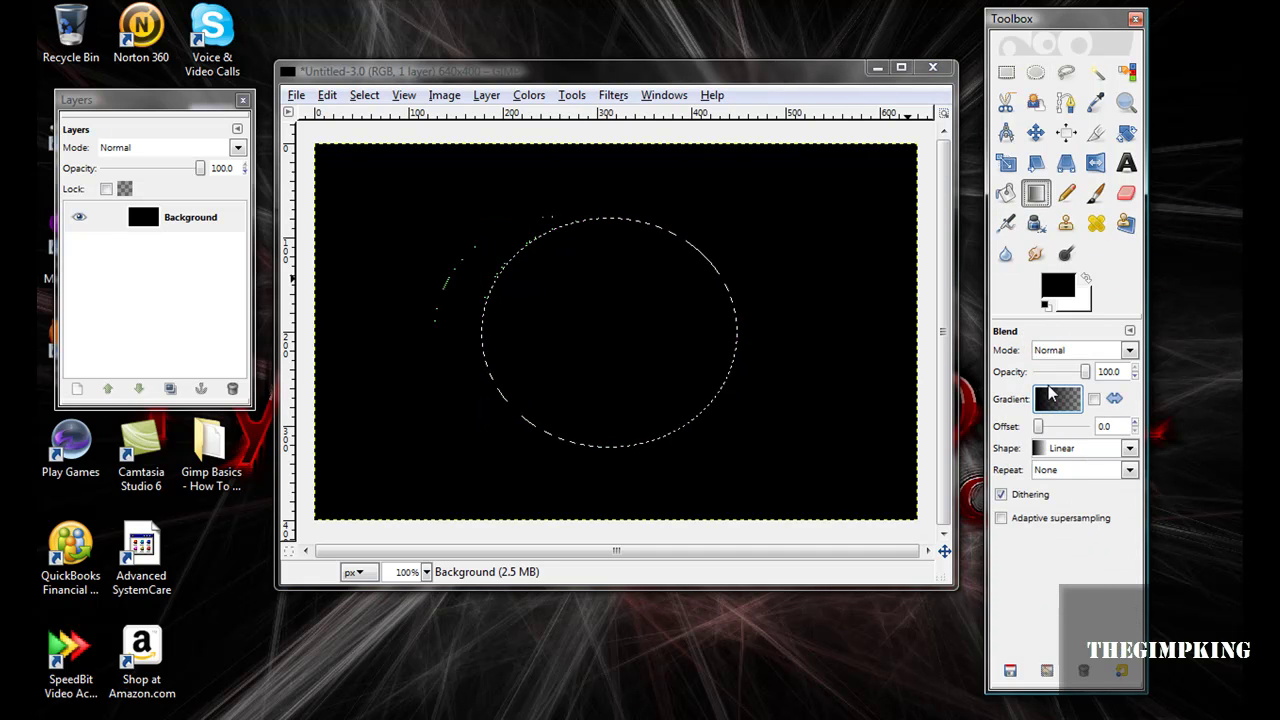
pyautogui.click(1056, 400)
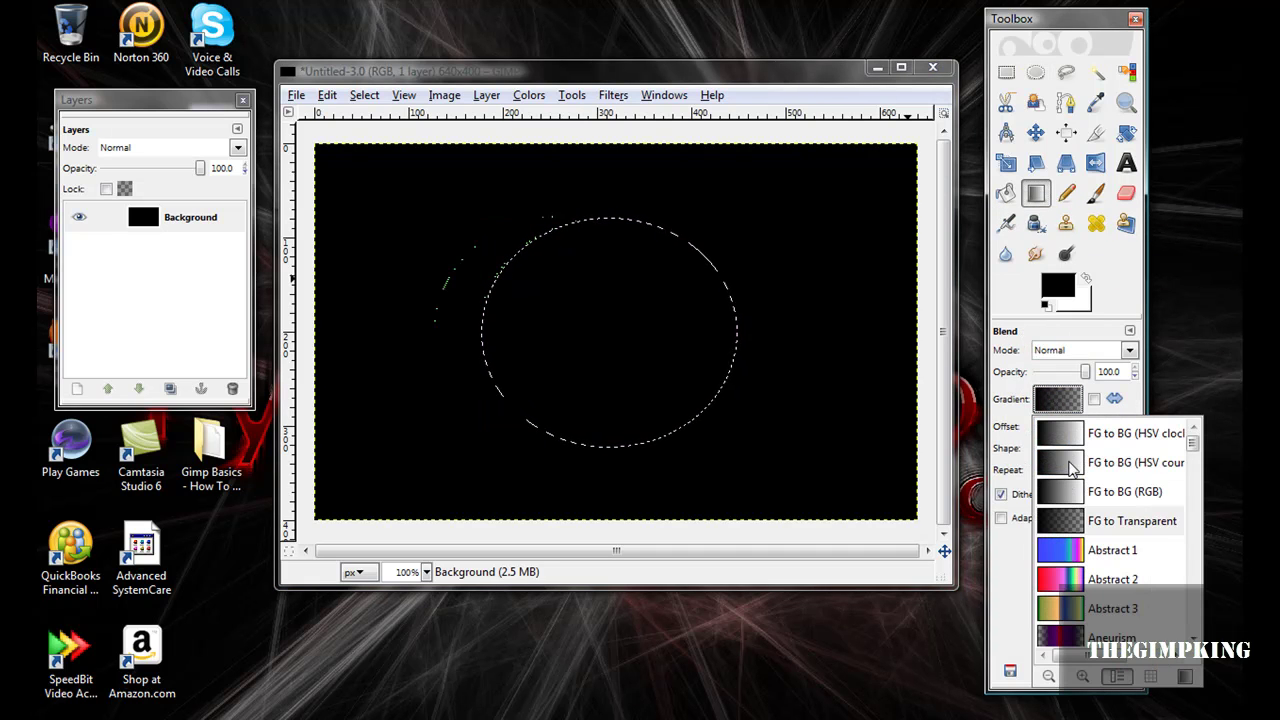
pyautogui.moveTo(1191, 441); pyautogui.dragTo(1193, 471)
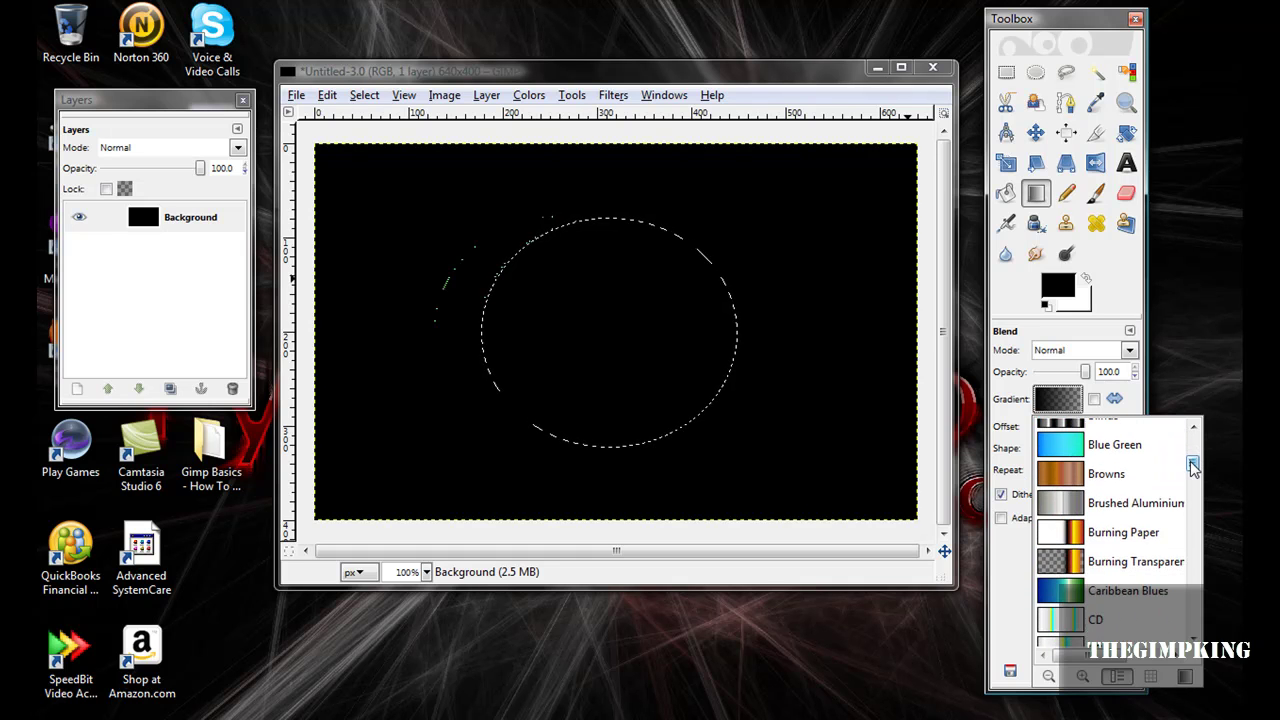
pyautogui.click(1153, 505)
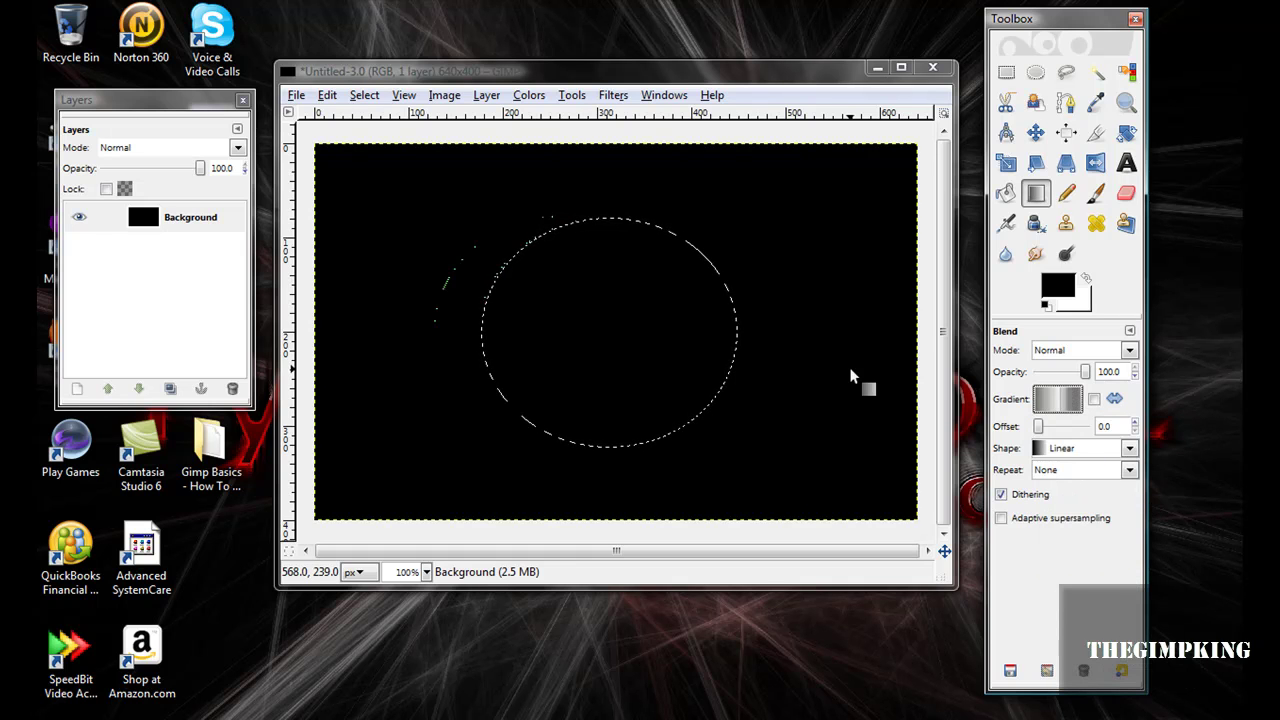
pyautogui.moveTo(604, 215); pyautogui.dragTo(606, 455)
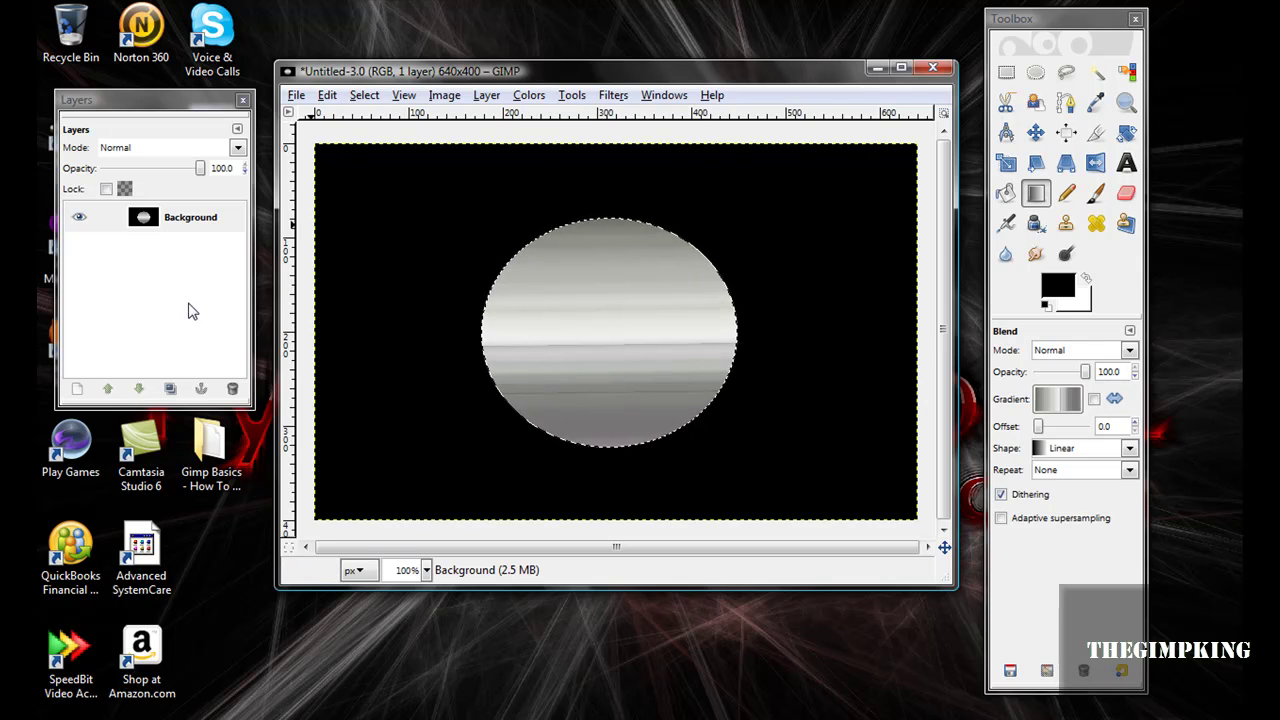
pyautogui.hotkey('ctrl', 'z')
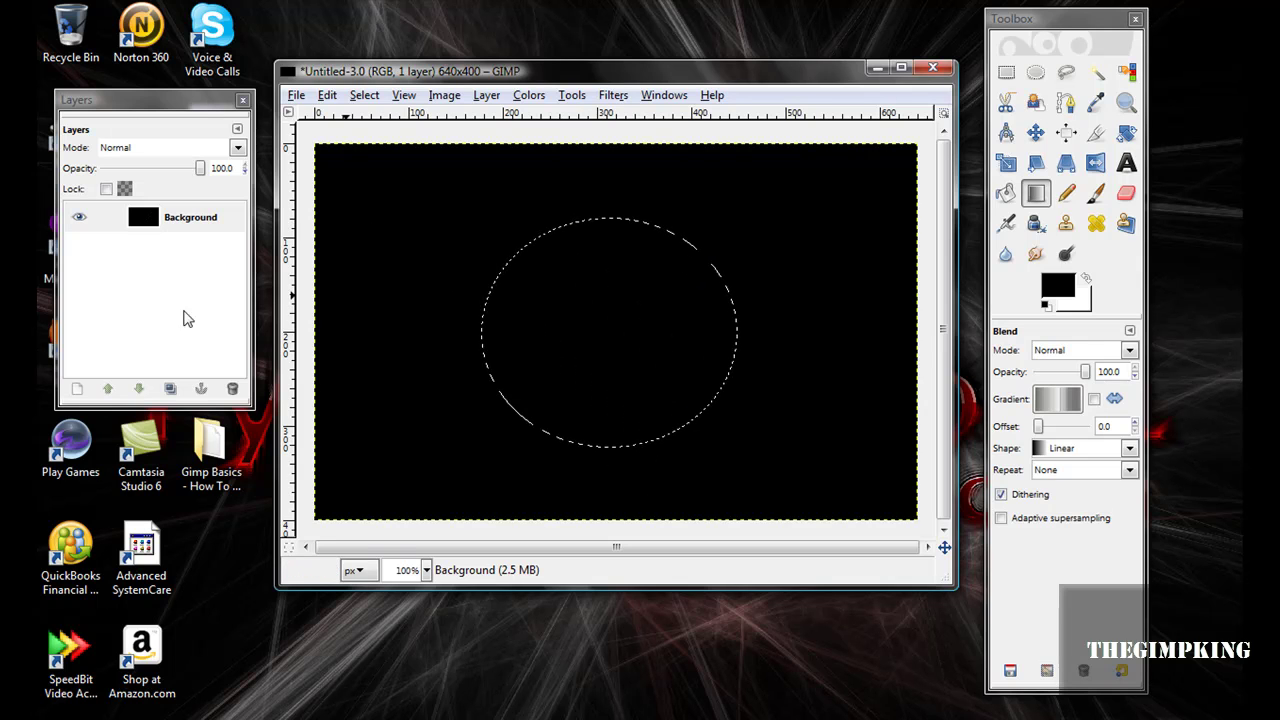
# Add a transparent New Layer and fill the circle top to bottom with Brushed Aluminium
pyautogui.click(77, 388)
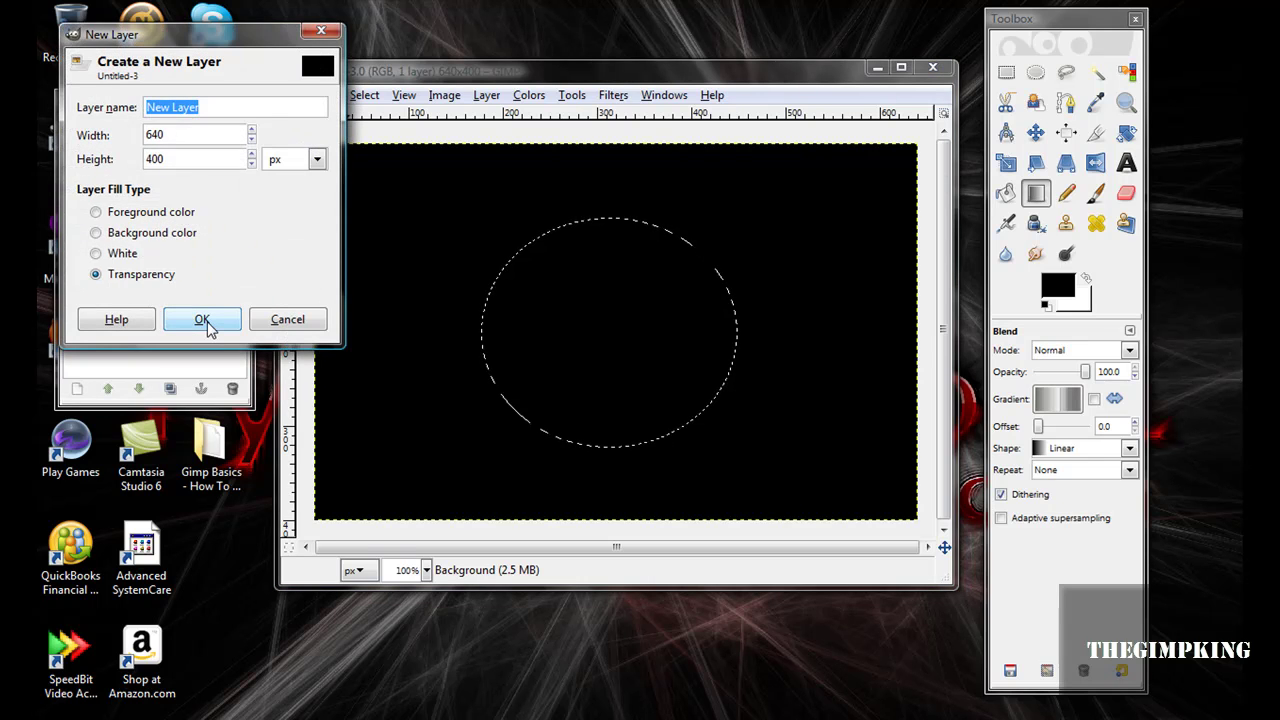
pyautogui.click(190, 321)
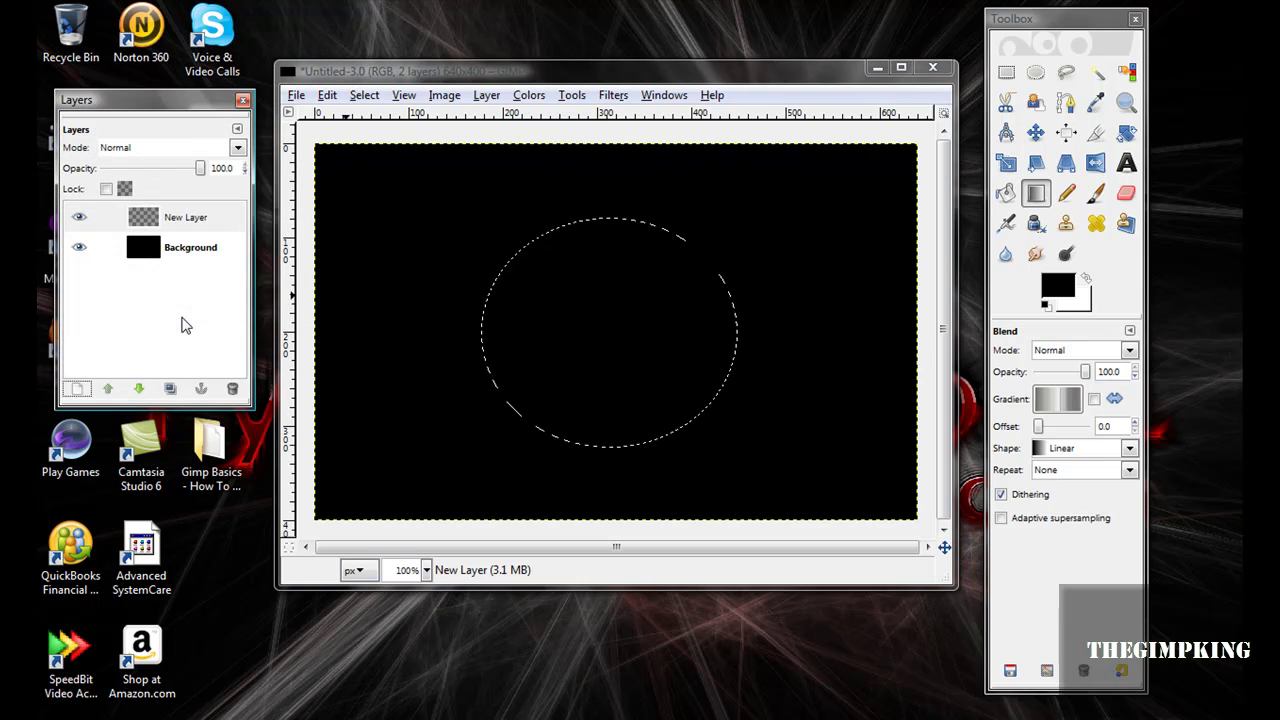
pyautogui.moveTo(610, 216); pyautogui.dragTo(615, 450)
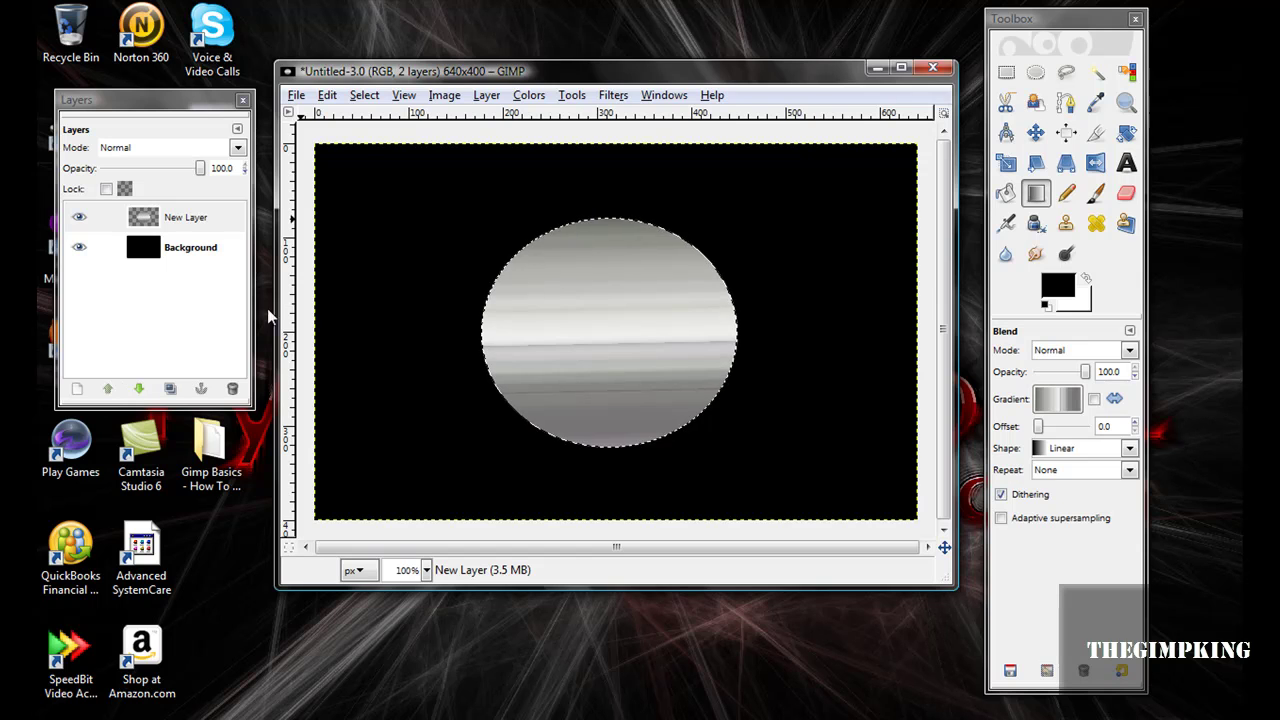
# Add transparent layer New Layer#1 and shrink the circle selection inward by a few pixels
pyautogui.click(77, 388)
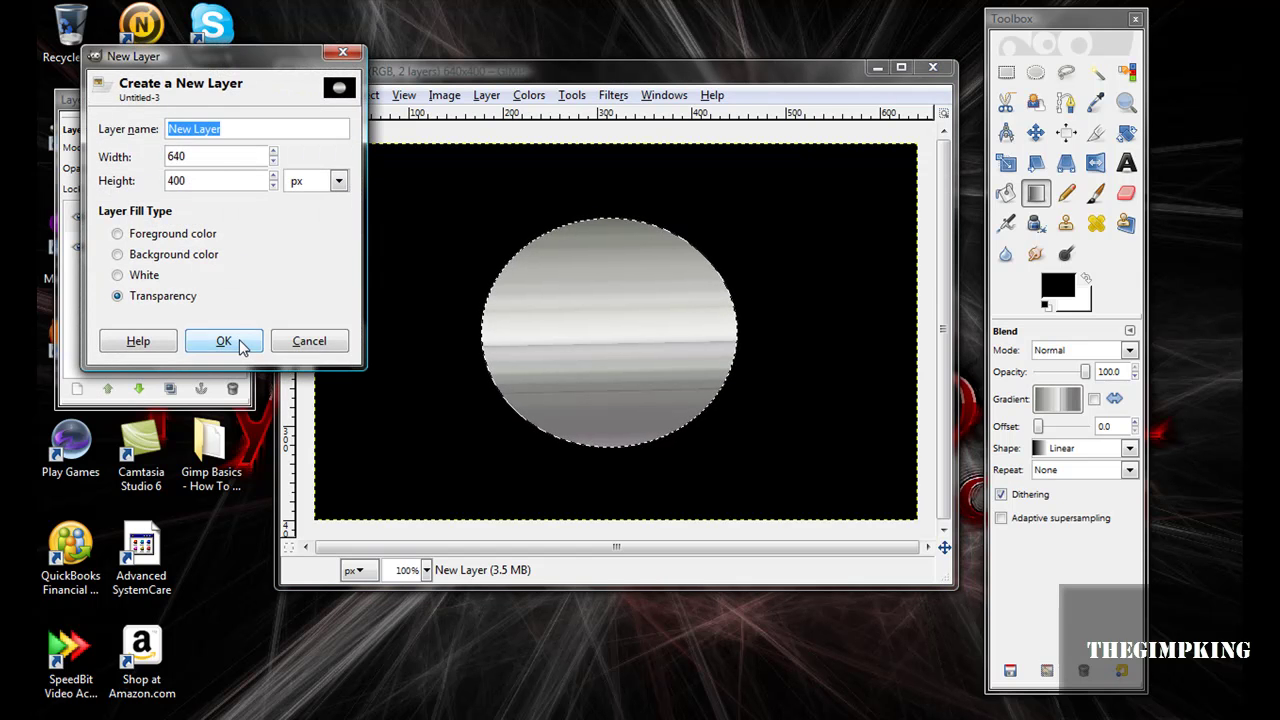
pyautogui.click(223, 341)
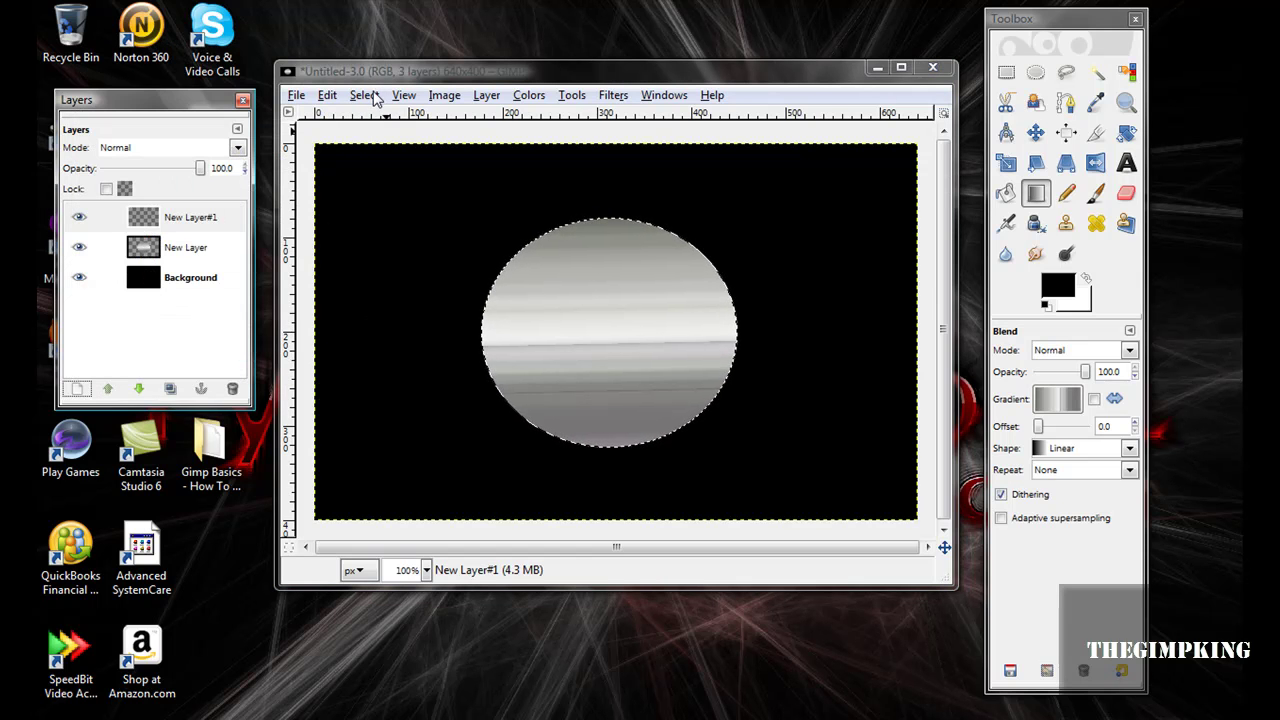
pyautogui.click(364, 95)
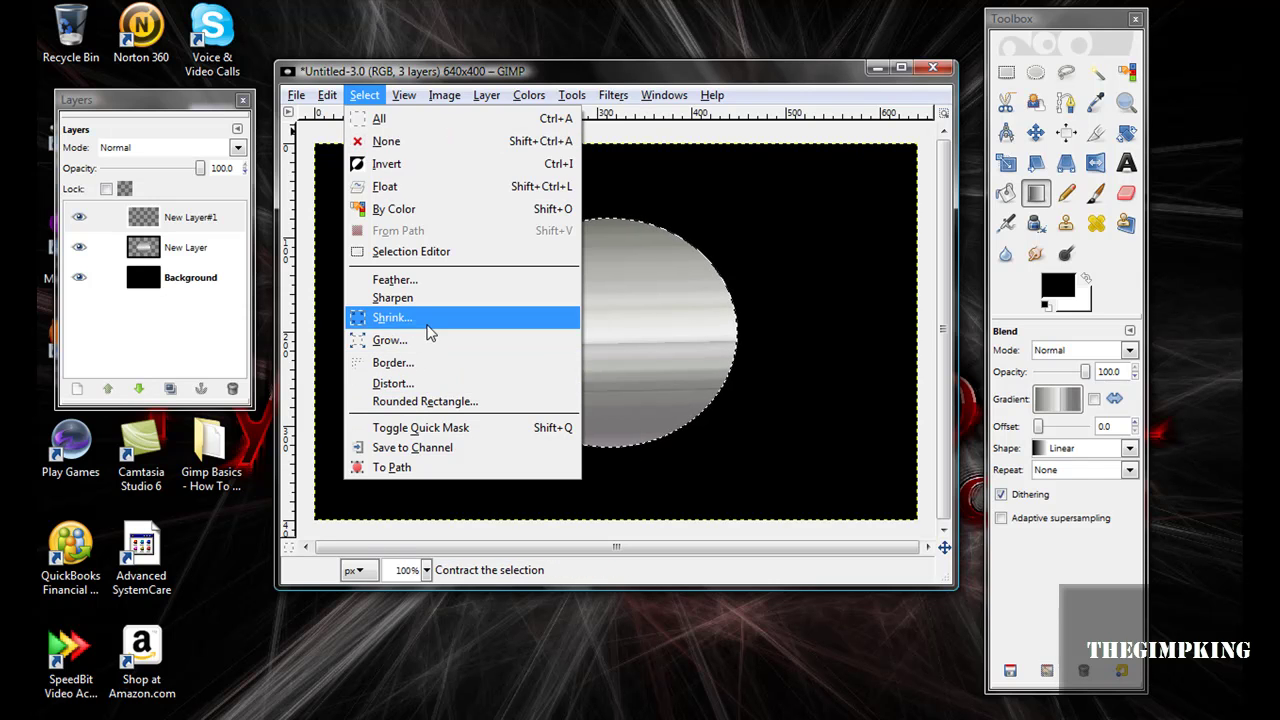
pyautogui.click(423, 320)
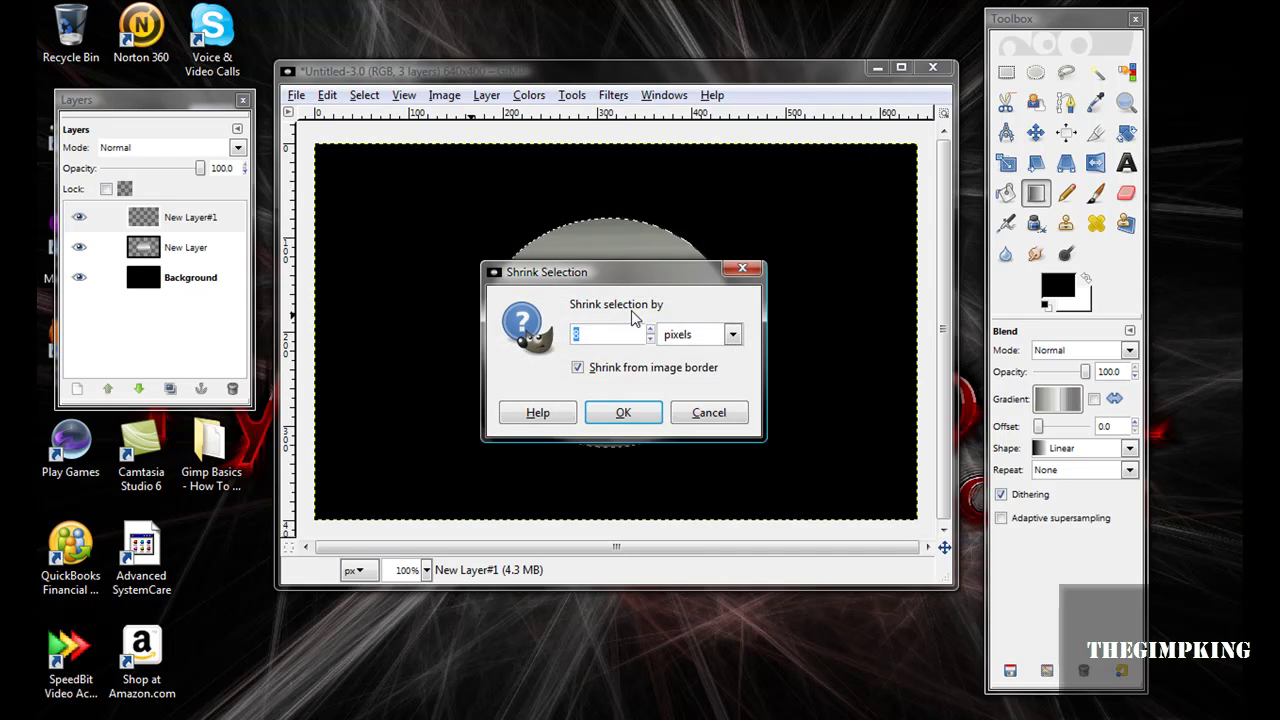
pyautogui.click(616, 418)
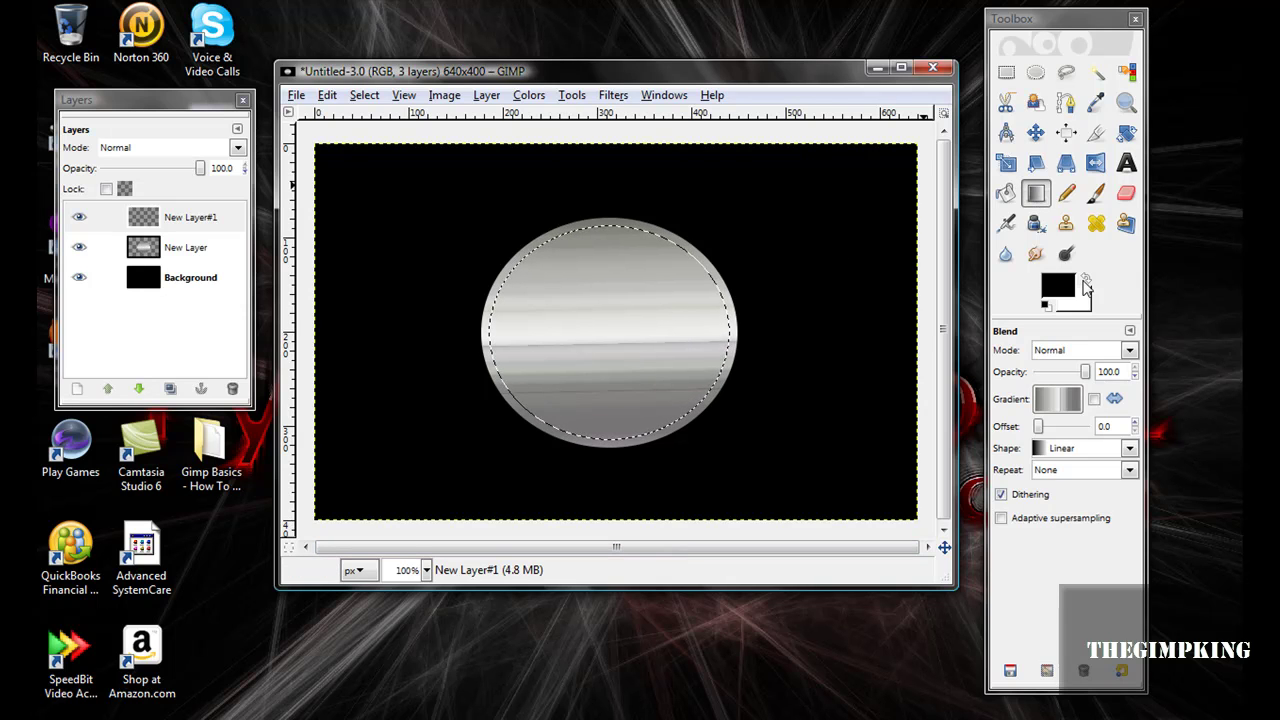
# Set the background colour to red (ff0000) and refill the inner circle with aluminium downward
pyautogui.click(1070, 302)
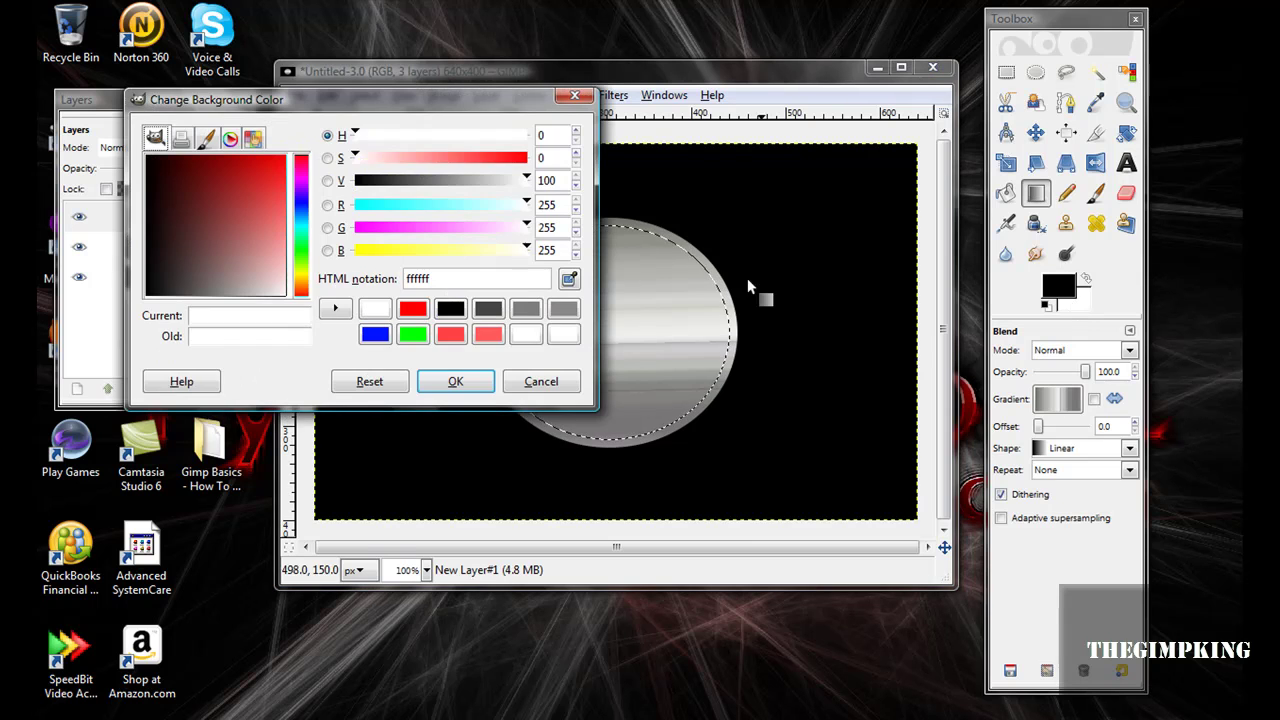
pyautogui.click(412, 310)
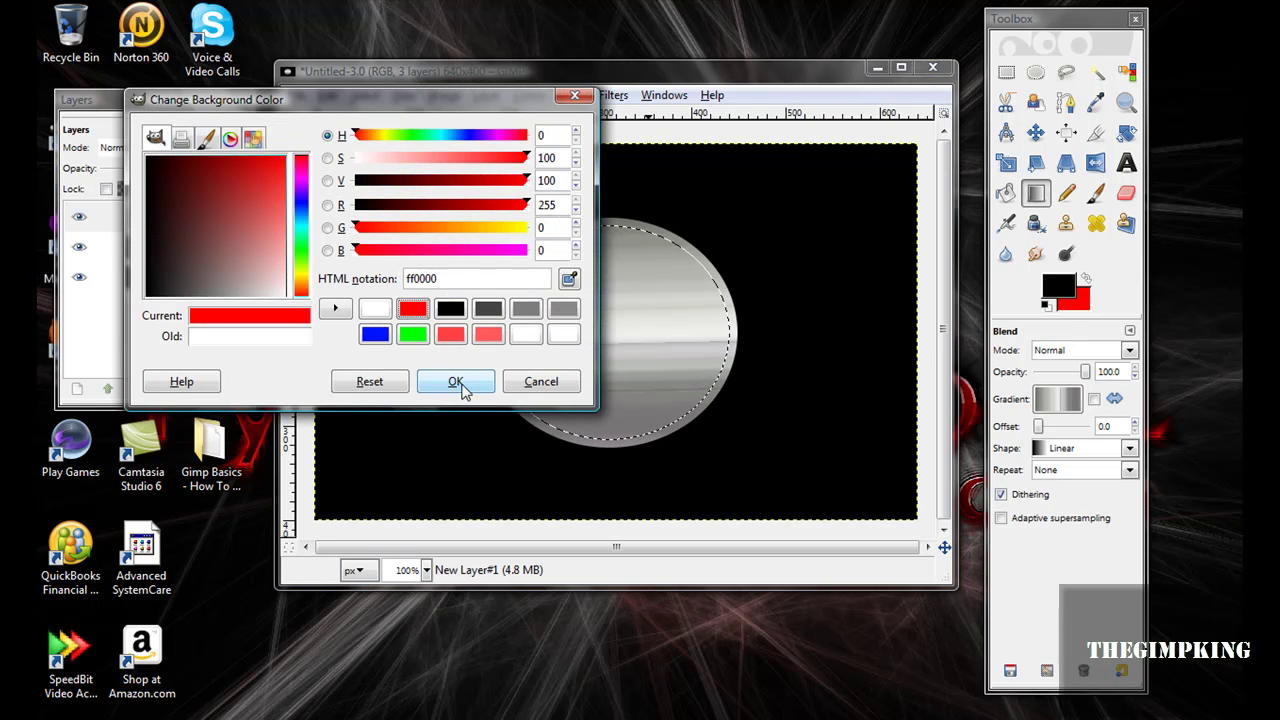
pyautogui.click(455, 381)
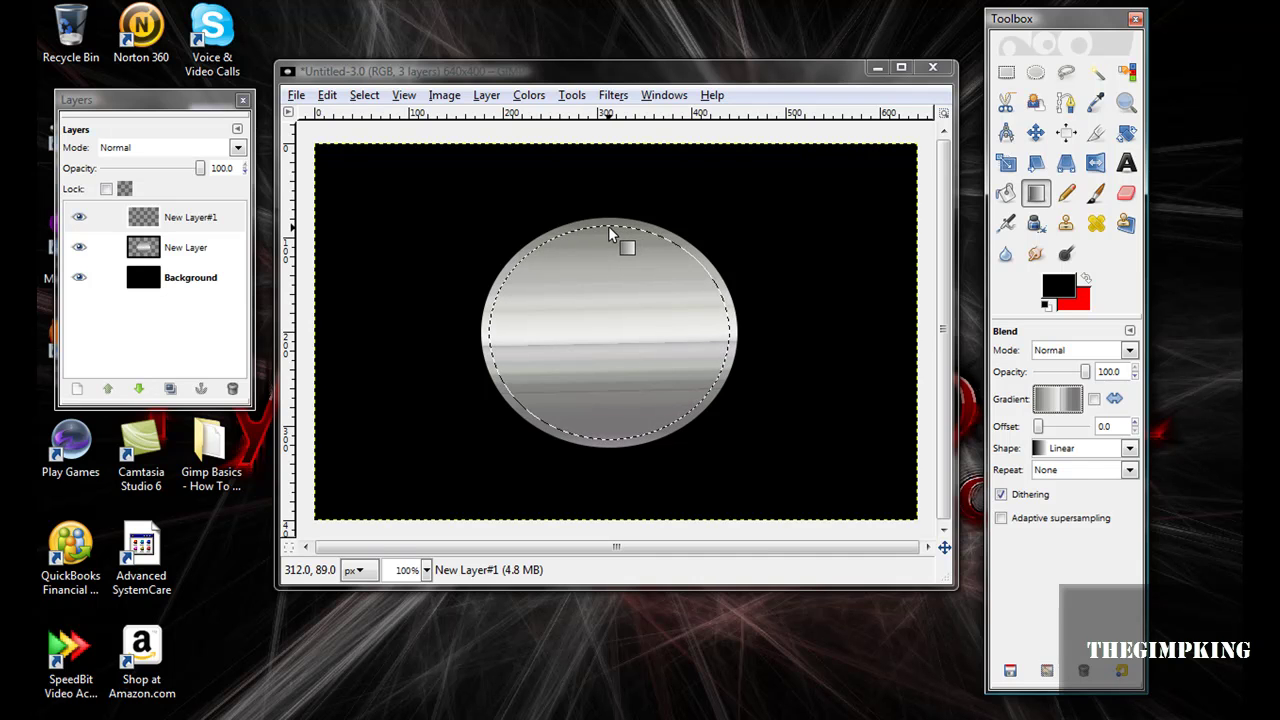
pyautogui.moveTo(610, 225); pyautogui.dragTo(608, 436)
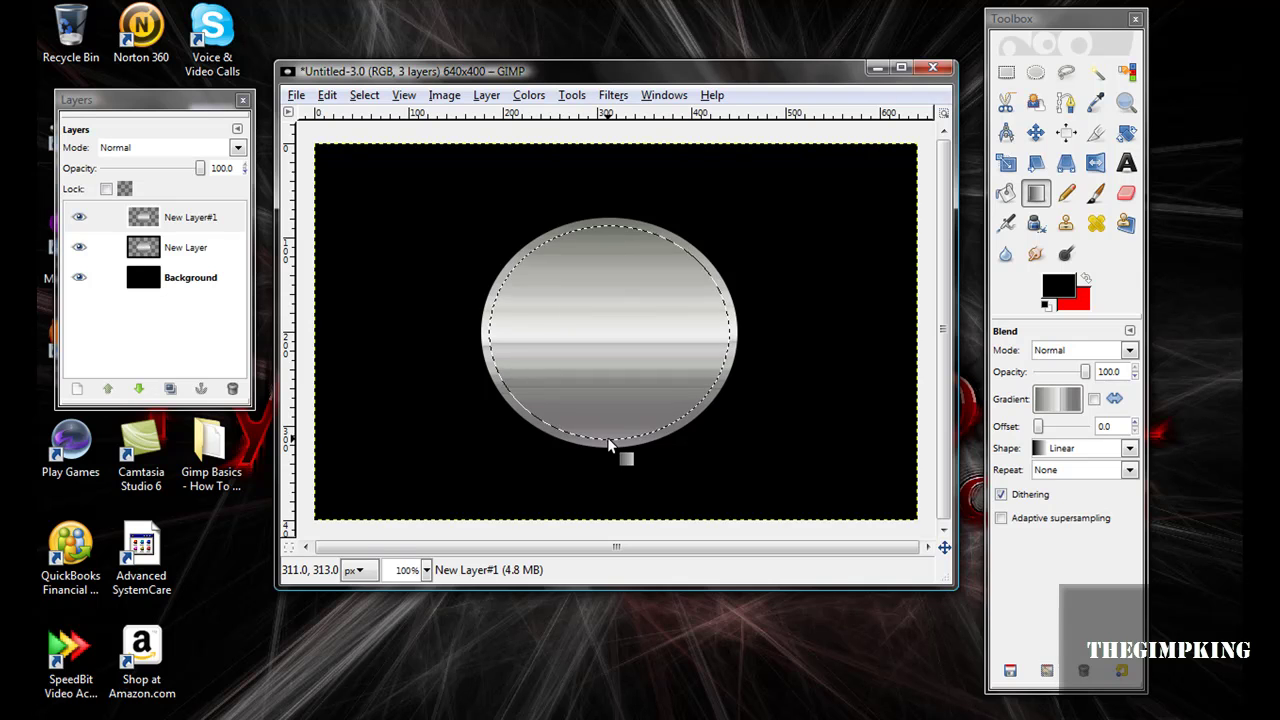
# Replace the inner circle's aluminium fill with an FG to BG (RGB) black-to-red gradient
pyautogui.hotkey('ctrl', 'z')
pyautogui.click(1040, 399)
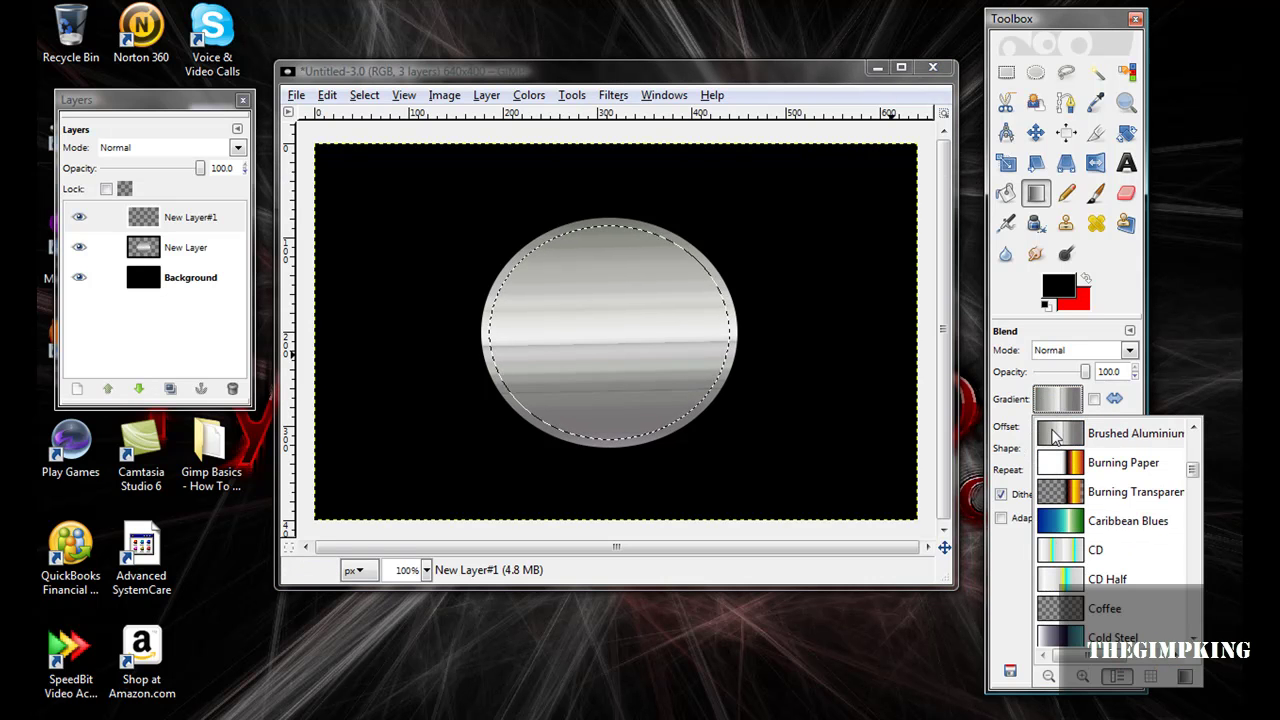
pyautogui.moveTo(1193, 470); pyautogui.dragTo(1193, 480)
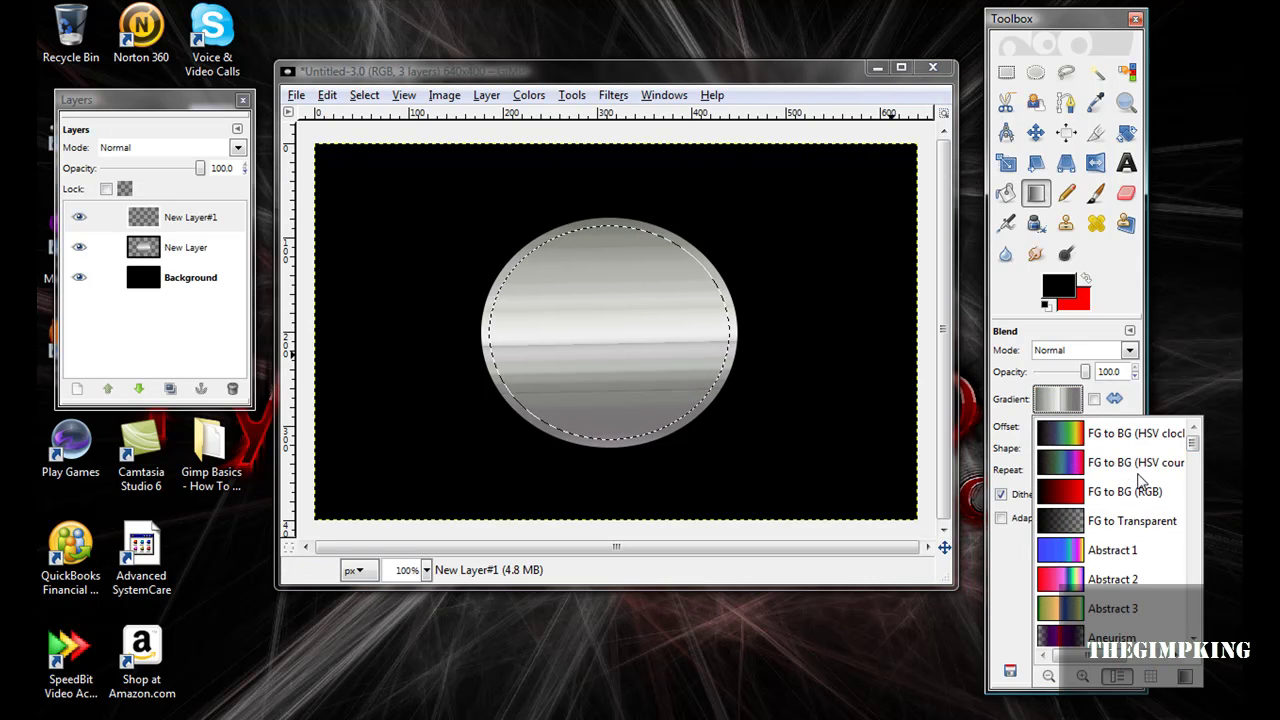
pyautogui.click(1117, 492)
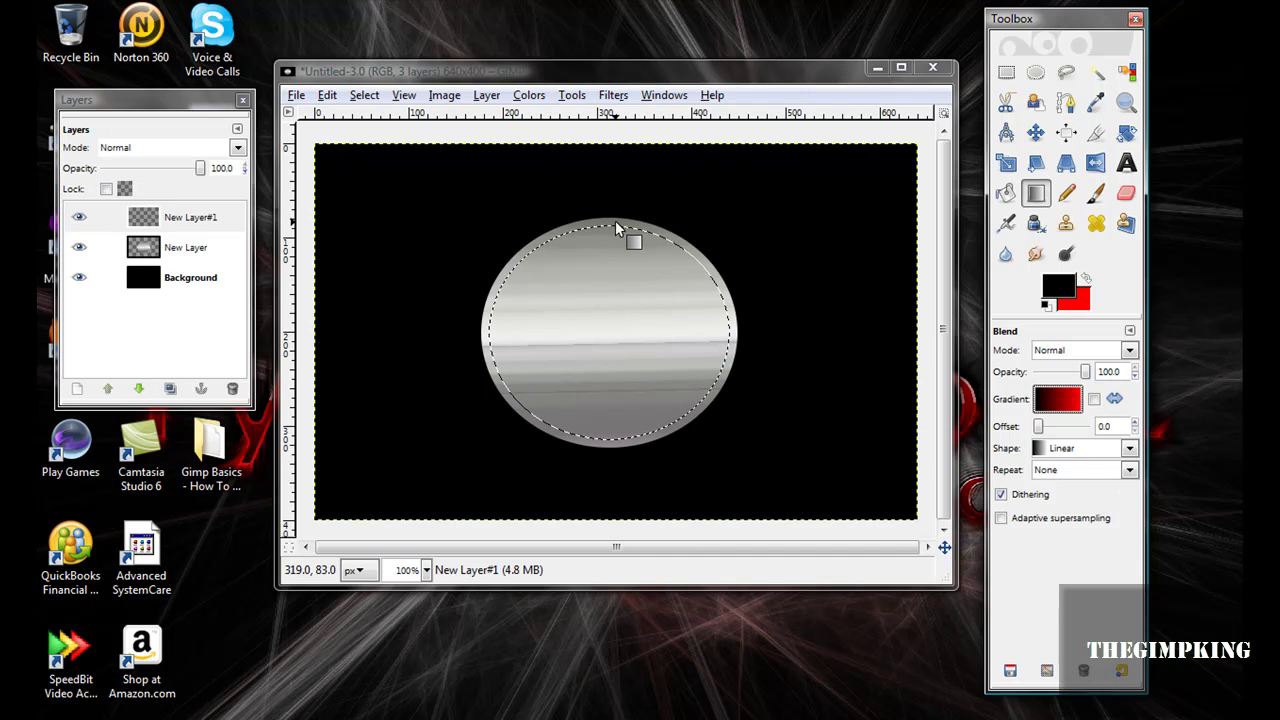
pyautogui.moveTo(609, 227); pyautogui.dragTo(611, 429)
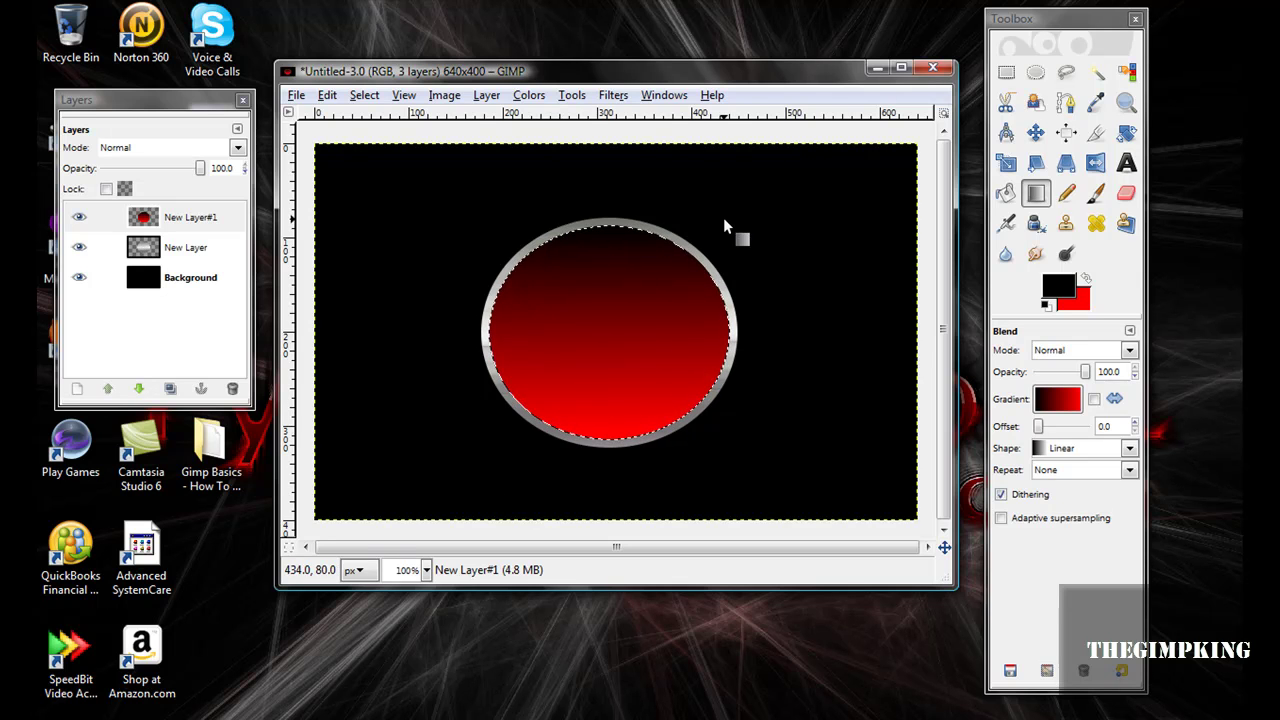
# Add a fourth transparent layer, New Layer#2, at the top of the stack
pyautogui.click(80, 390)
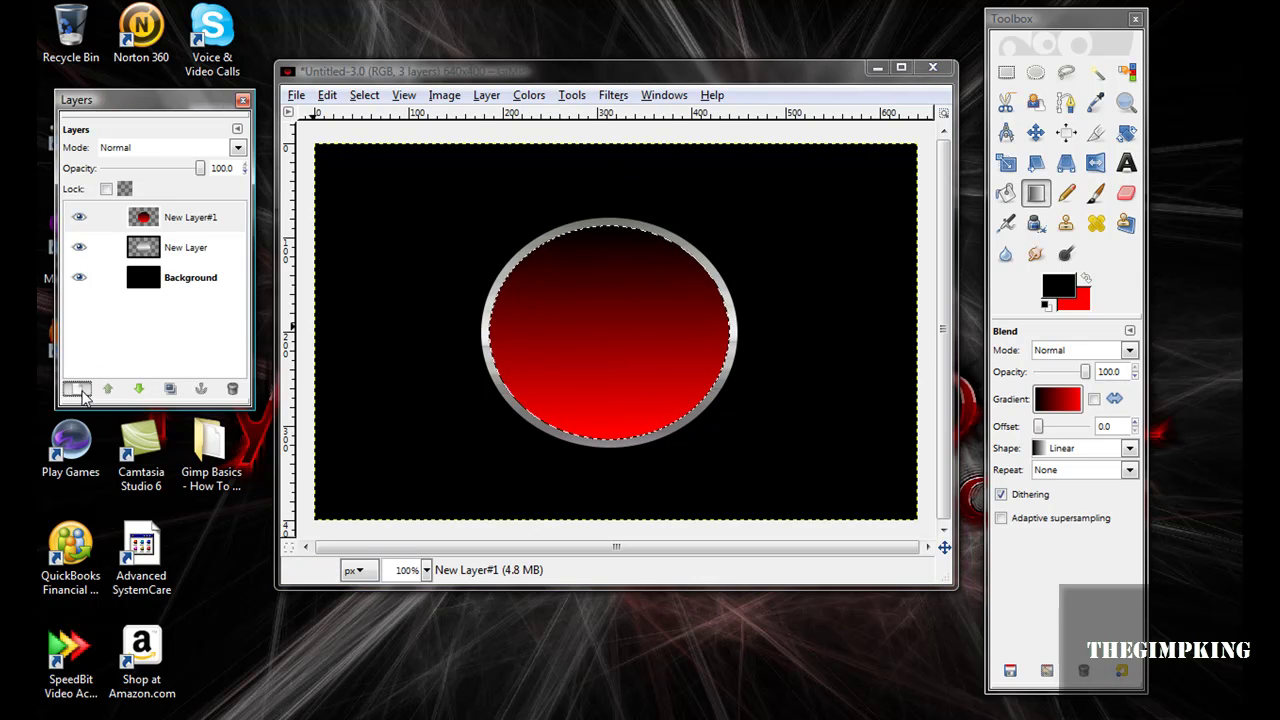
pyautogui.click(292, 389)
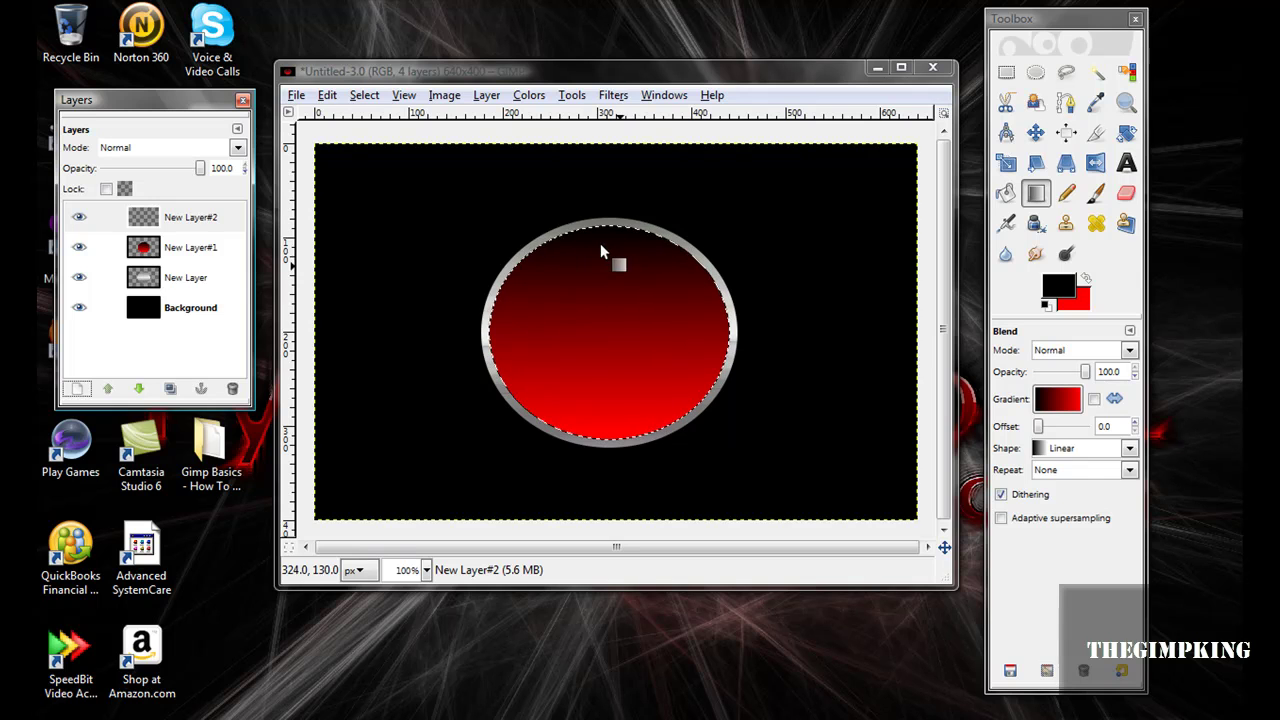
pyautogui.click(1036, 74)
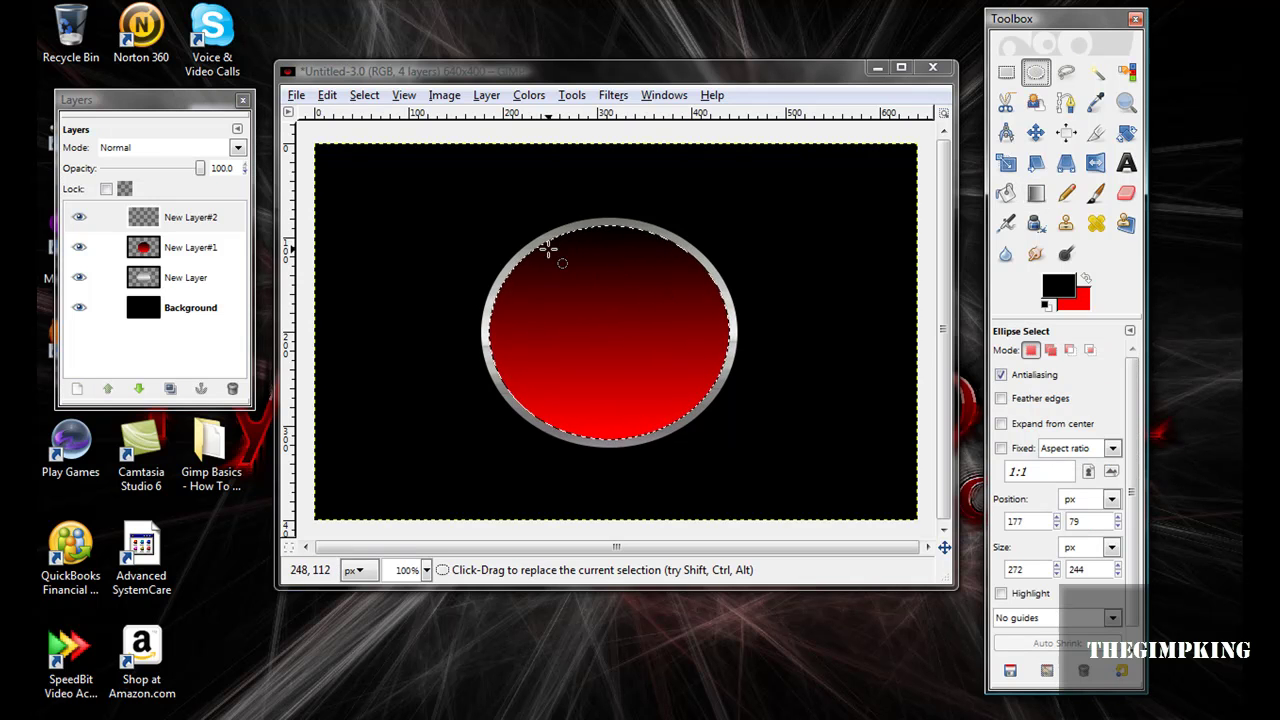
# Fit a 177×106 oval selection at 224, 96 across the top of the red disc
pyautogui.moveTo(549, 250); pyautogui.dragTo(741, 362)
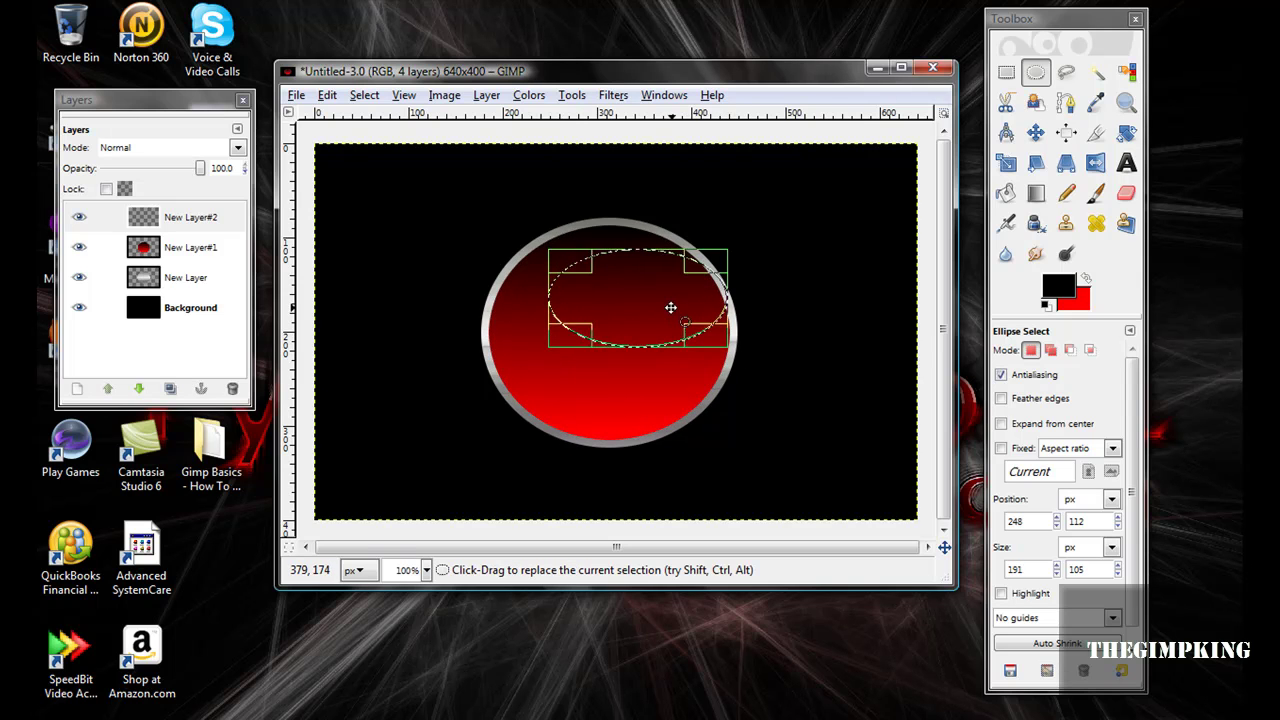
pyautogui.moveTo(671, 306); pyautogui.dragTo(636, 291)
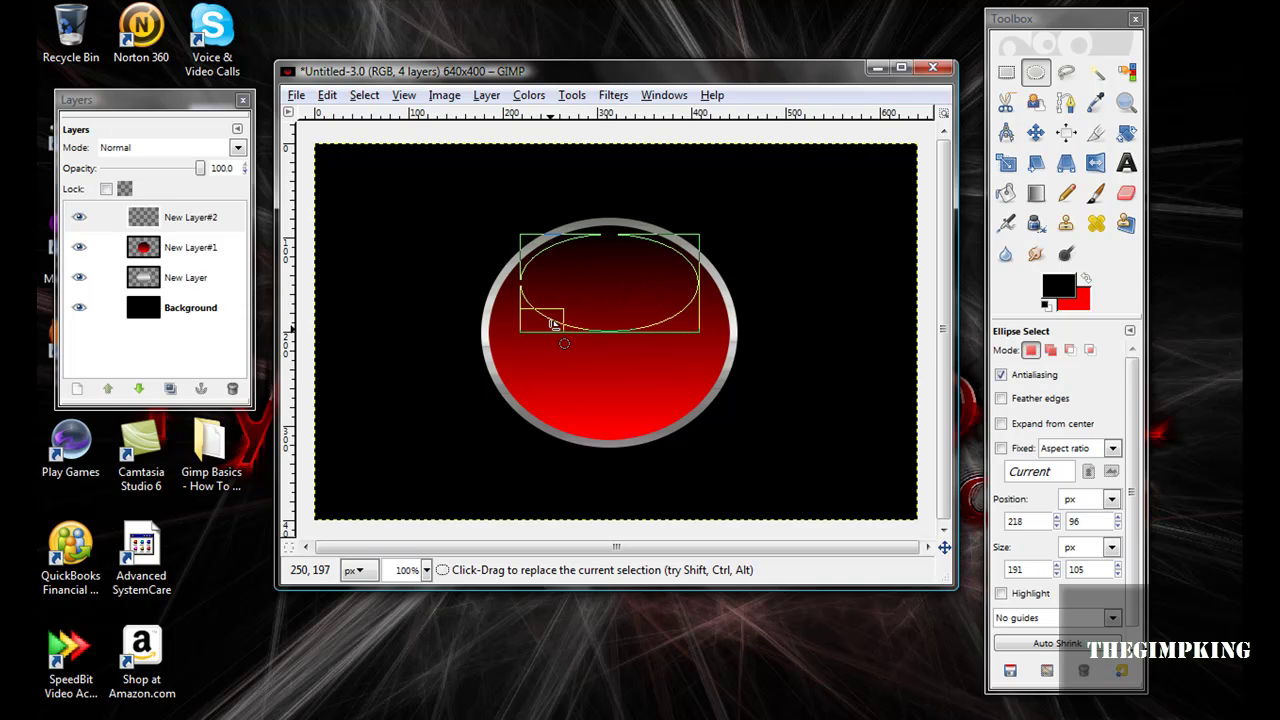
pyautogui.moveTo(554, 323); pyautogui.dragTo(562, 326)
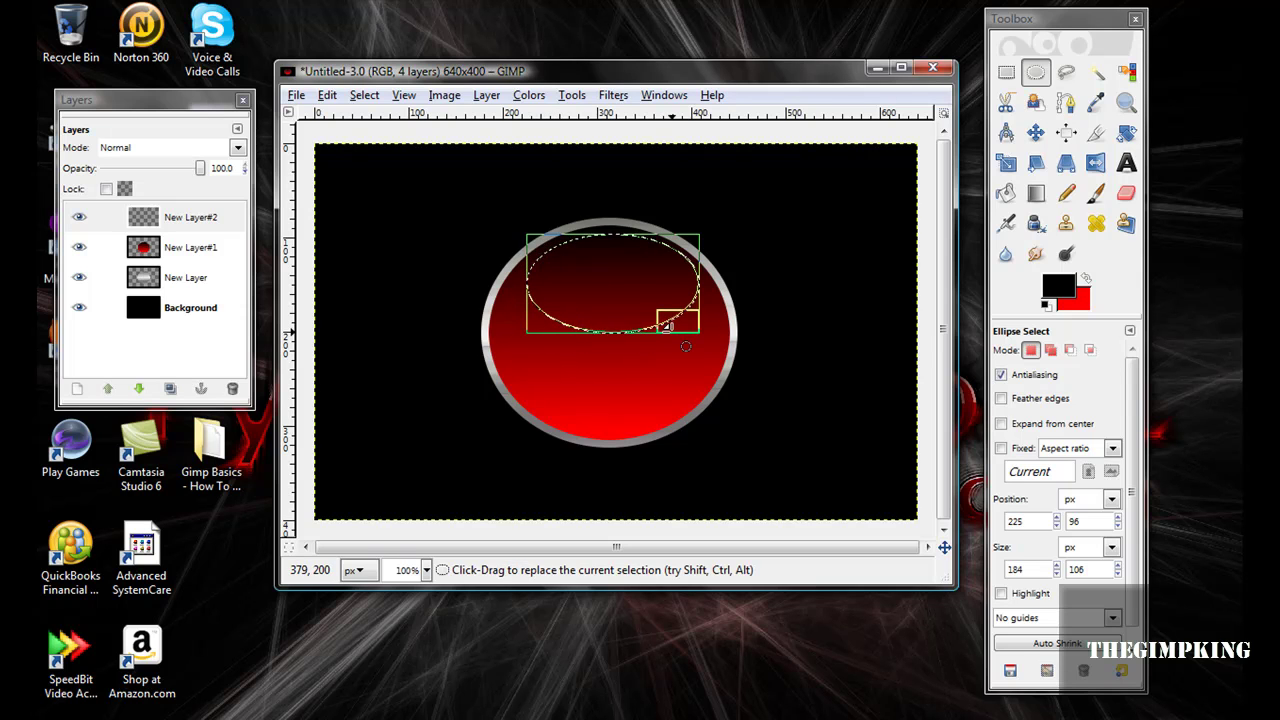
pyautogui.moveTo(686, 346); pyautogui.dragTo(660, 328)
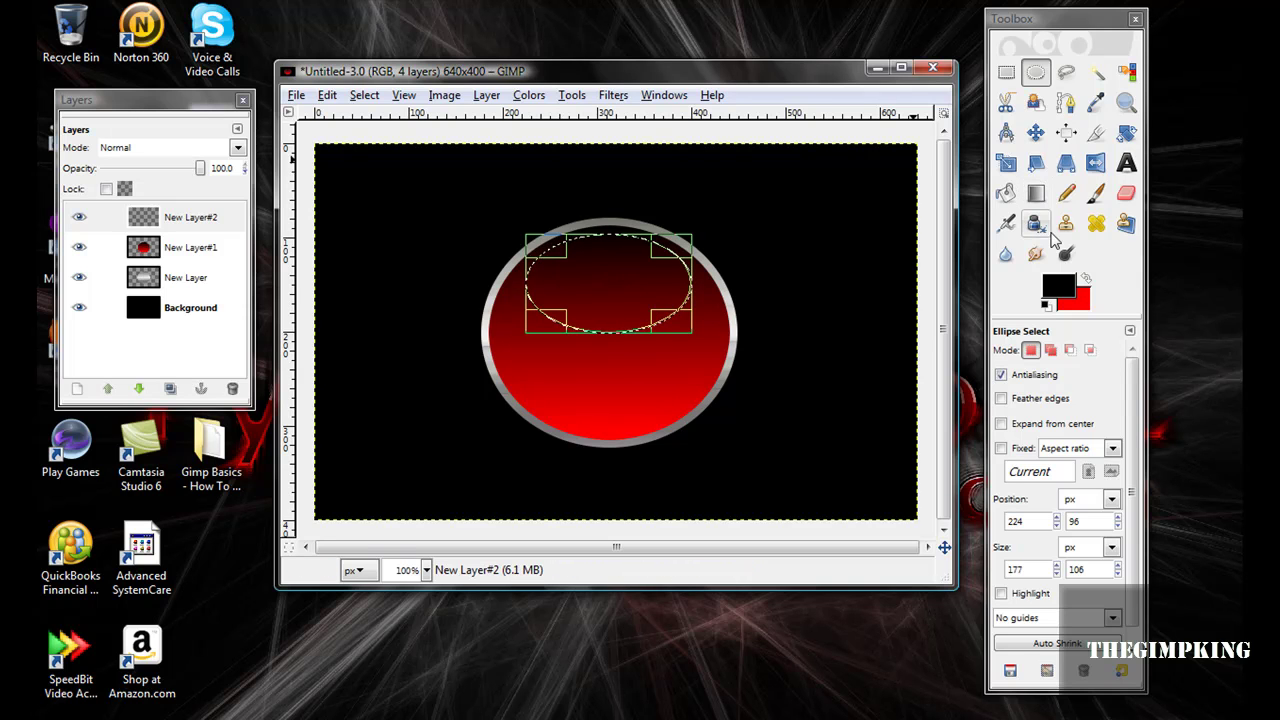
# Fill the oval with a white-to-transparent gradient and set New Layer#2's opacity to 15.8
pyautogui.click(1047, 304)
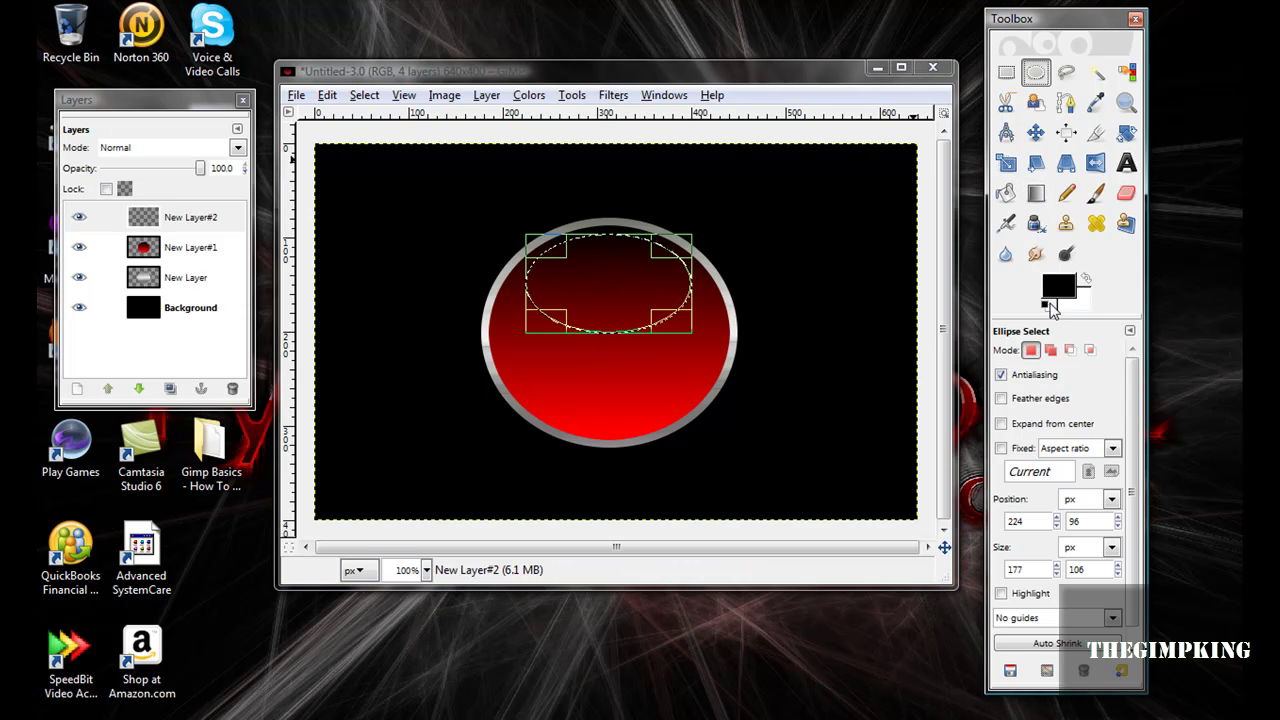
pyautogui.click(1090, 285)
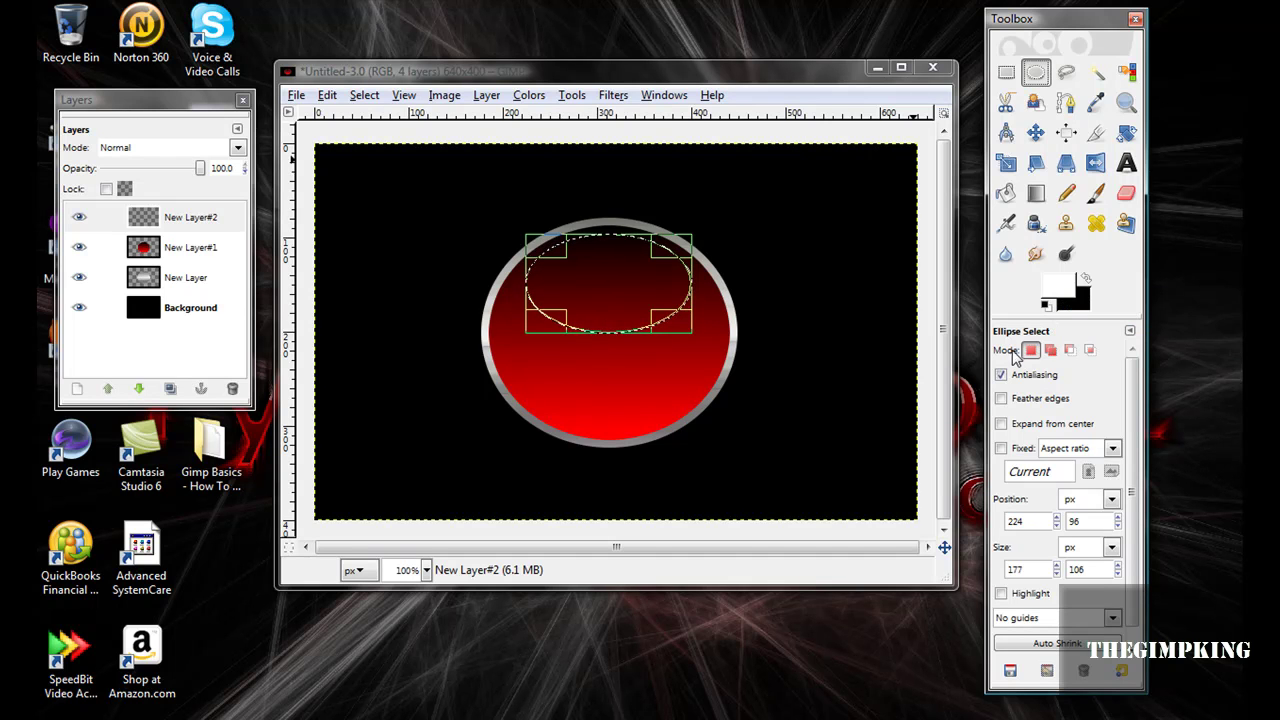
pyautogui.click(1040, 200)
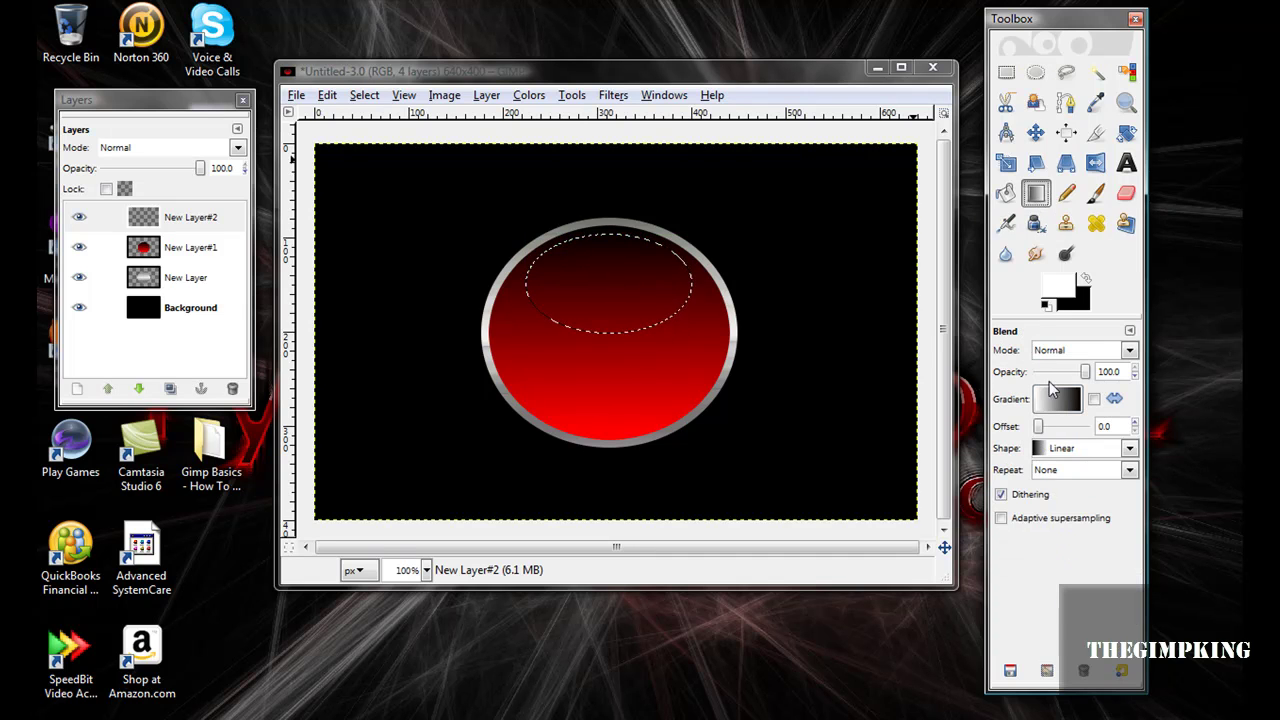
pyautogui.click(1057, 399)
pyautogui.click(1133, 522)
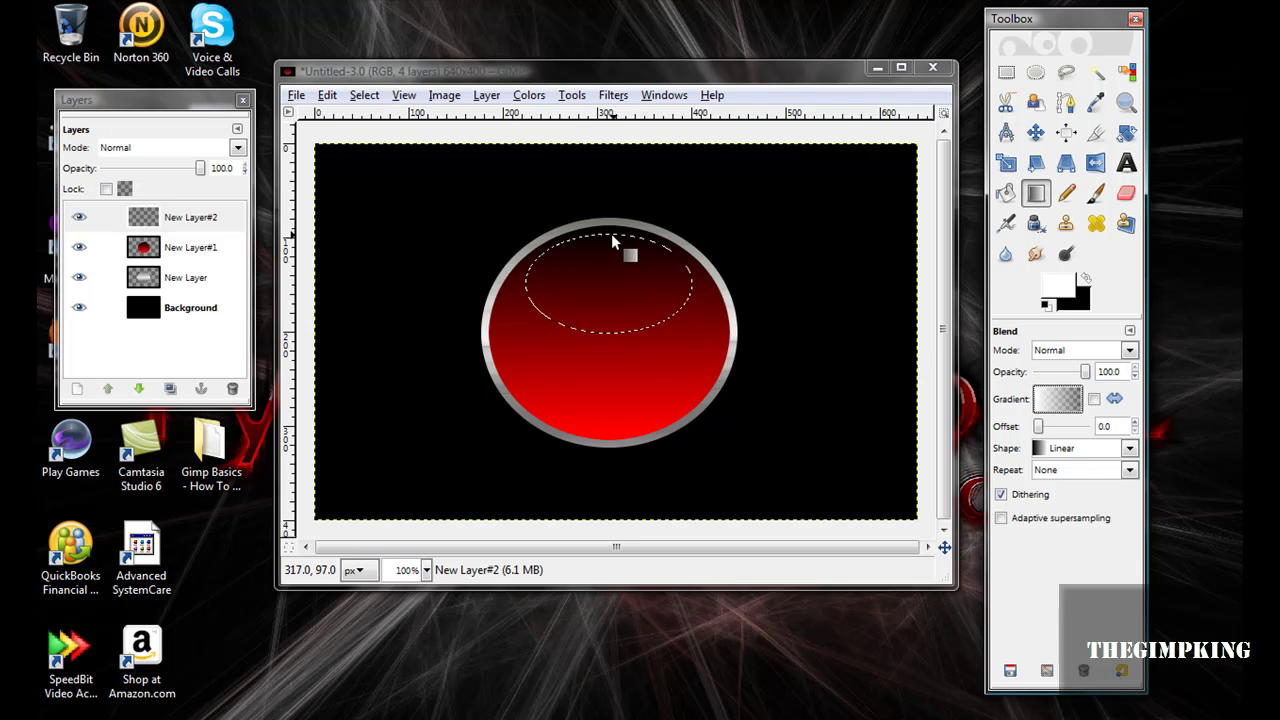
pyautogui.moveTo(608, 233); pyautogui.dragTo(608, 323)
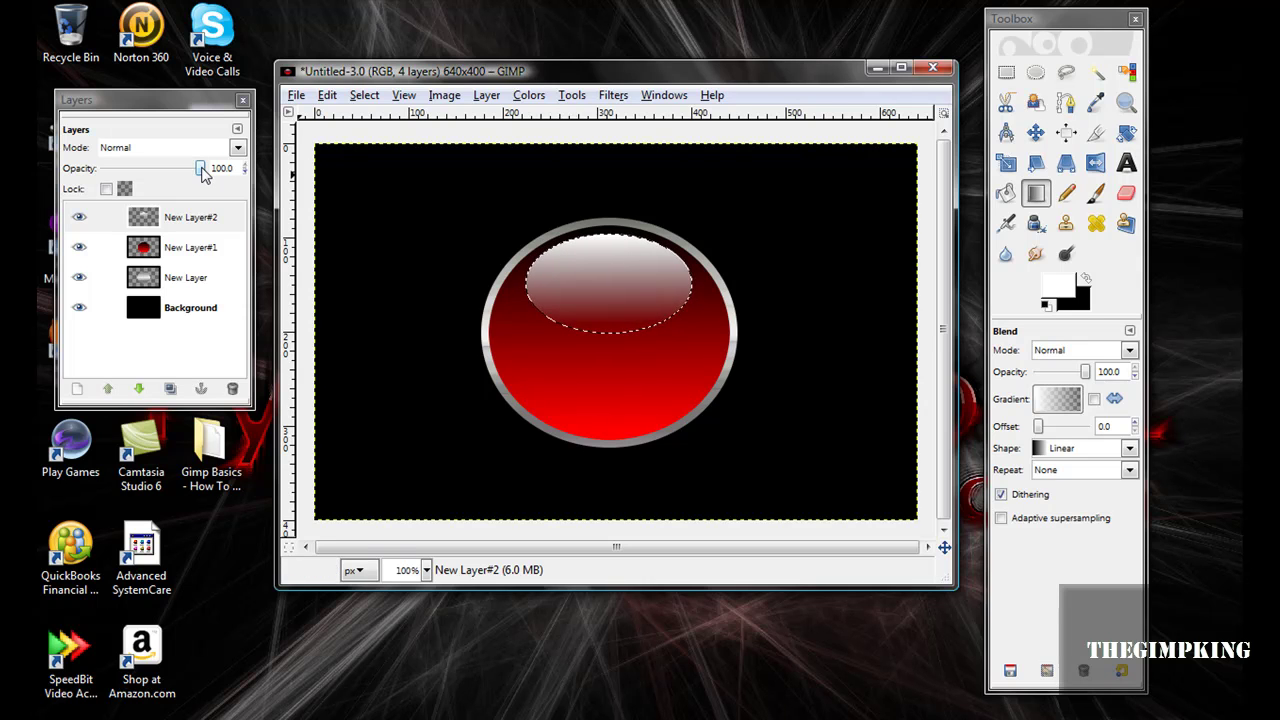
pyautogui.moveTo(201, 168); pyautogui.dragTo(117, 183)
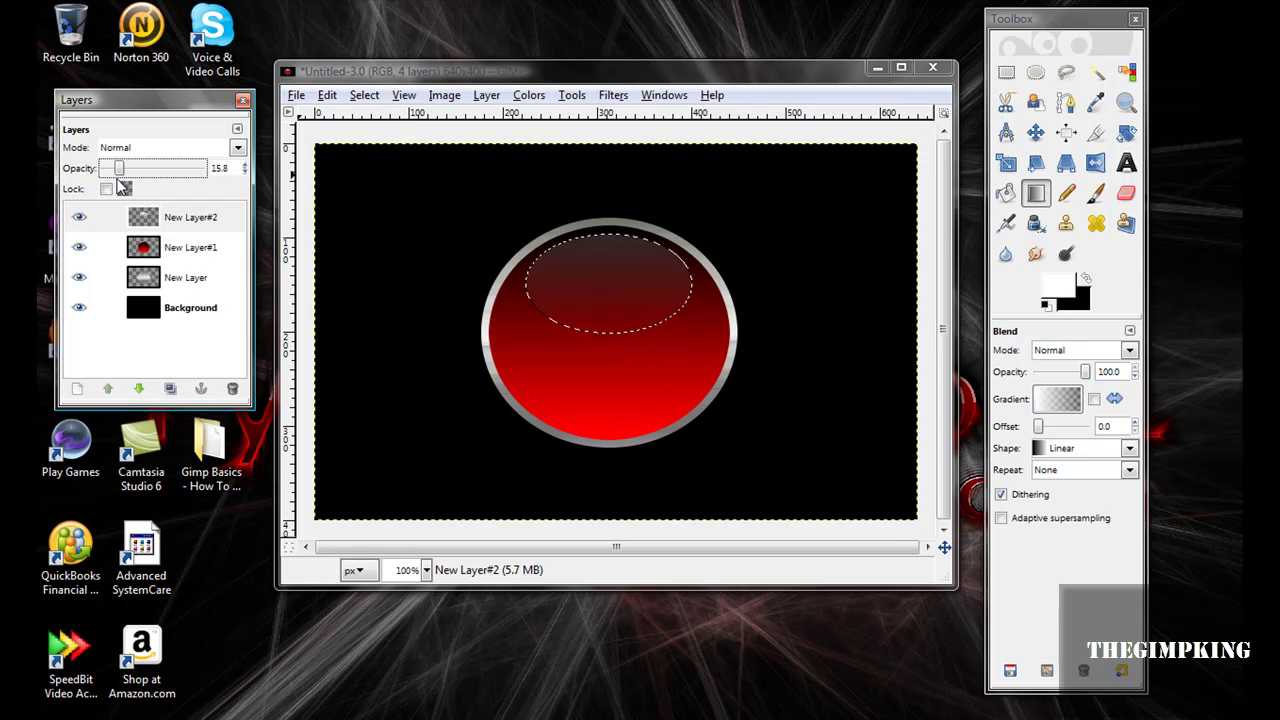
# Drop the oval selection and place bold white 'TGK' text centred on the red button
pyautogui.click(364, 95)
pyautogui.click(385, 141)
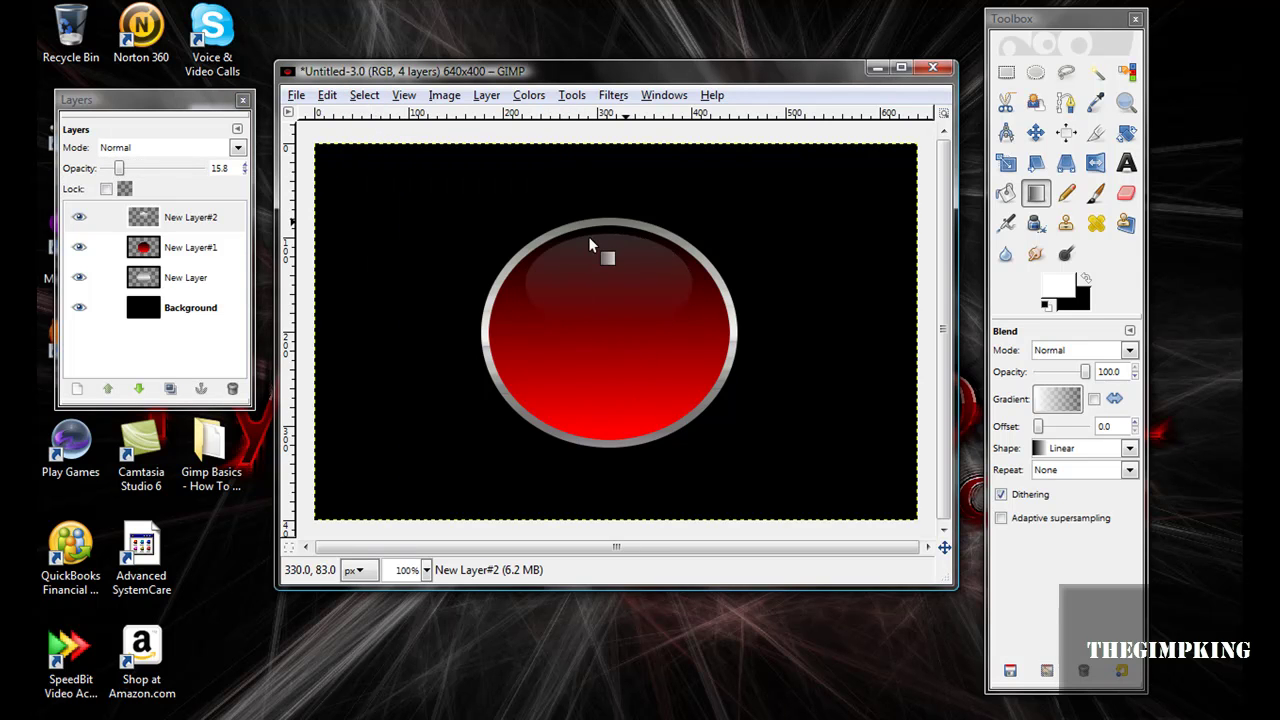
pyautogui.click(1126, 163)
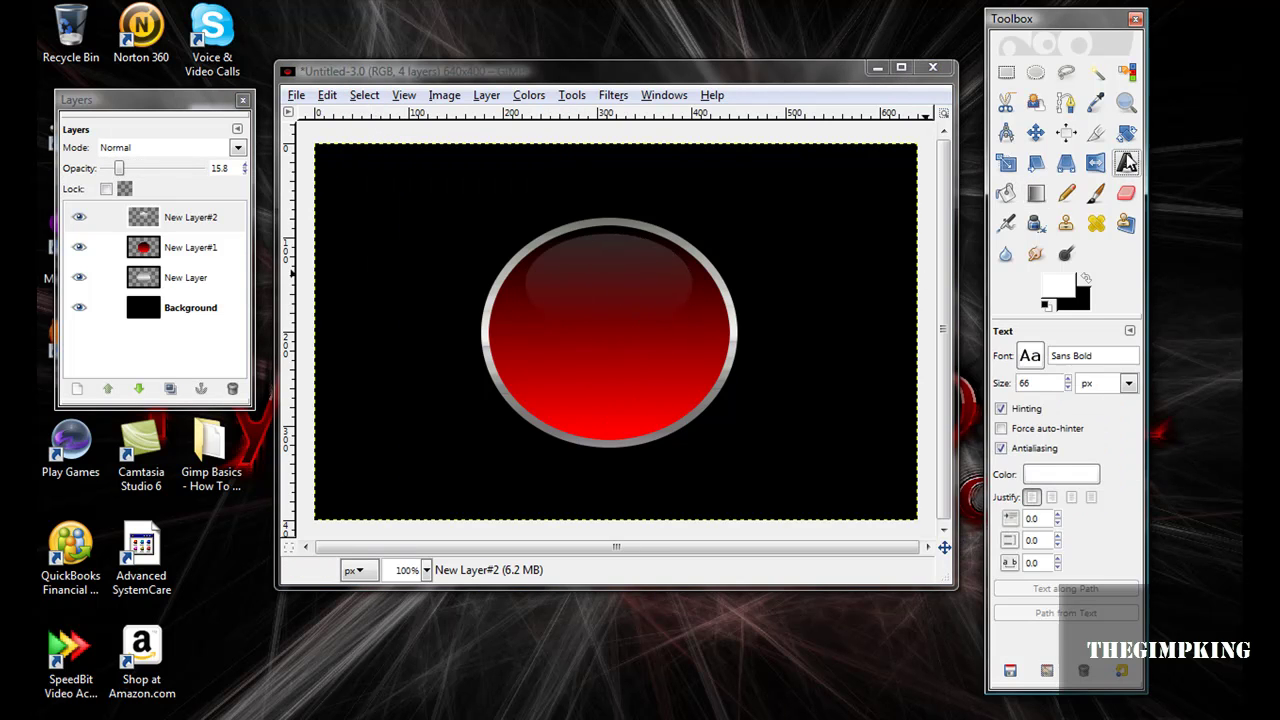
pyautogui.click(524, 321)
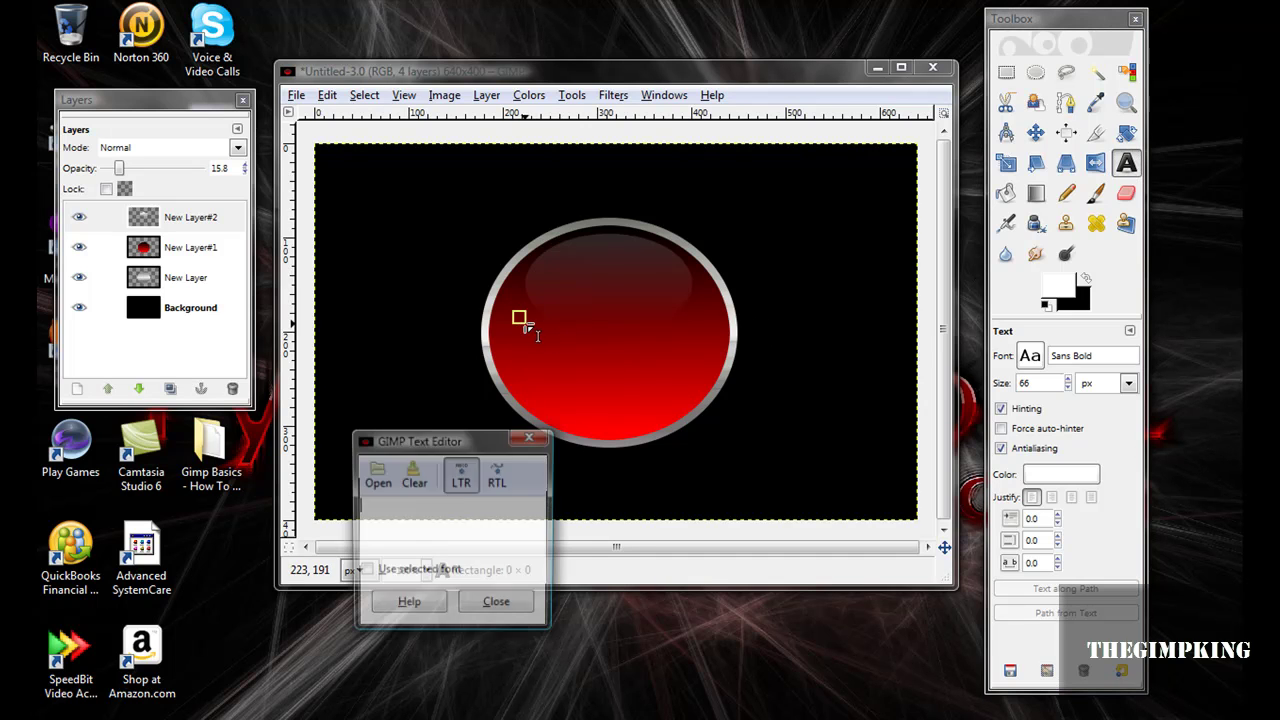
pyautogui.write('TG')
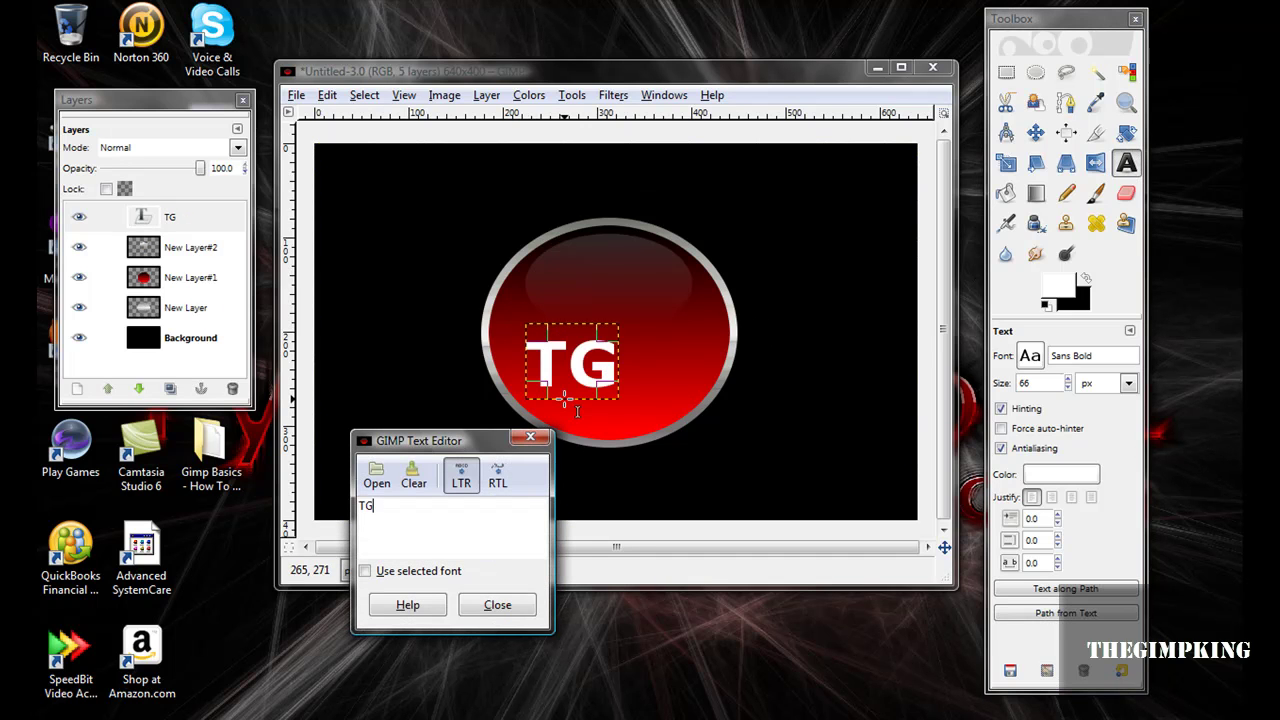
pyautogui.write('K')
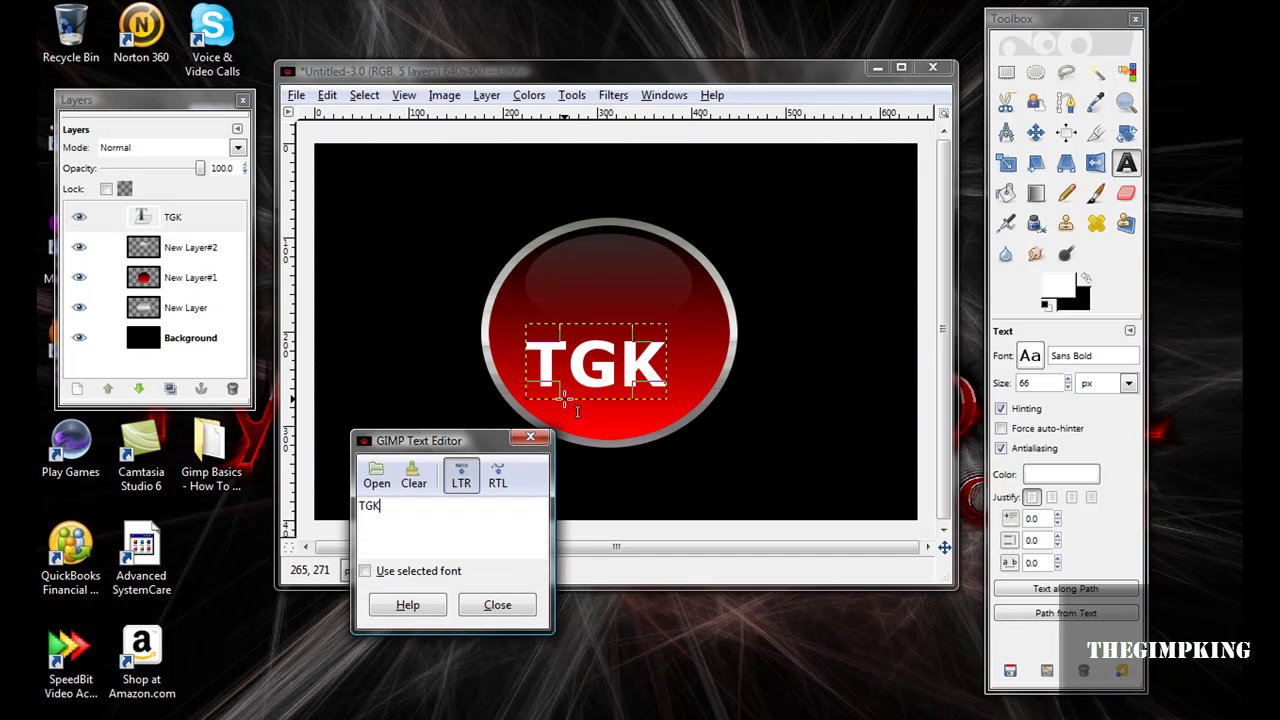
pyautogui.click(497, 605)
pyautogui.moveTo(601, 369); pyautogui.dragTo(613, 329)
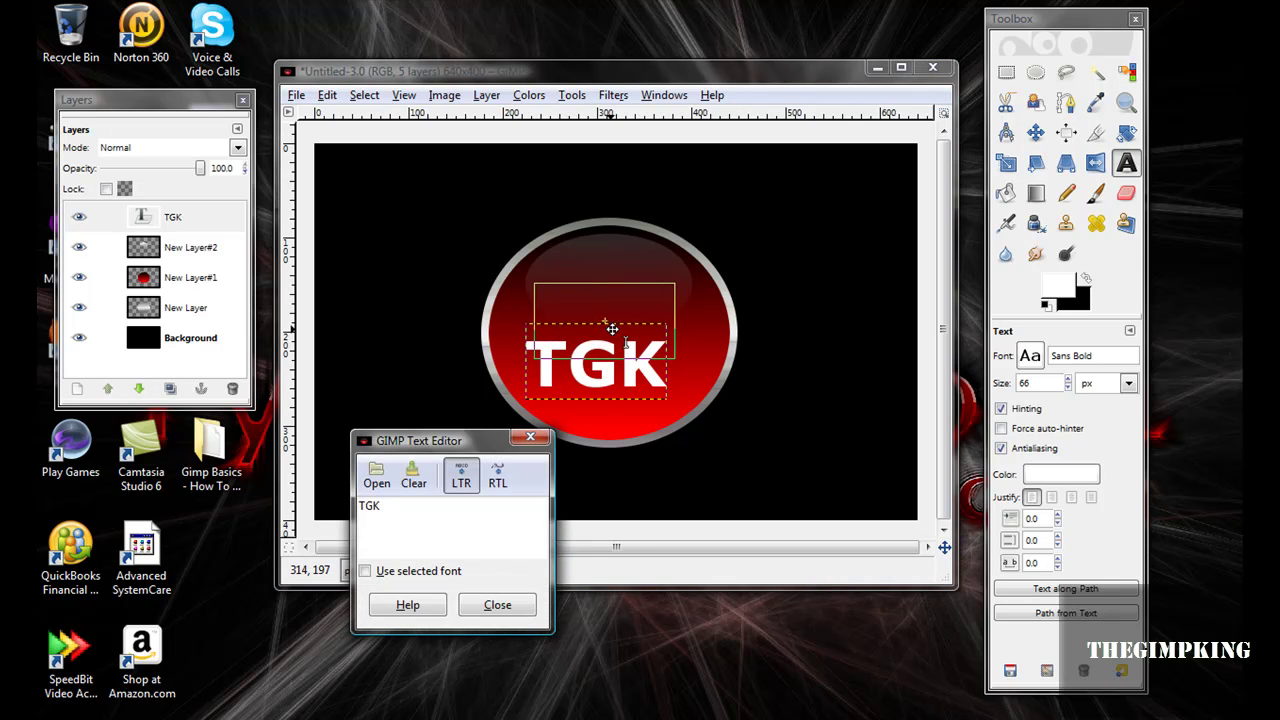
pyautogui.click(502, 606)
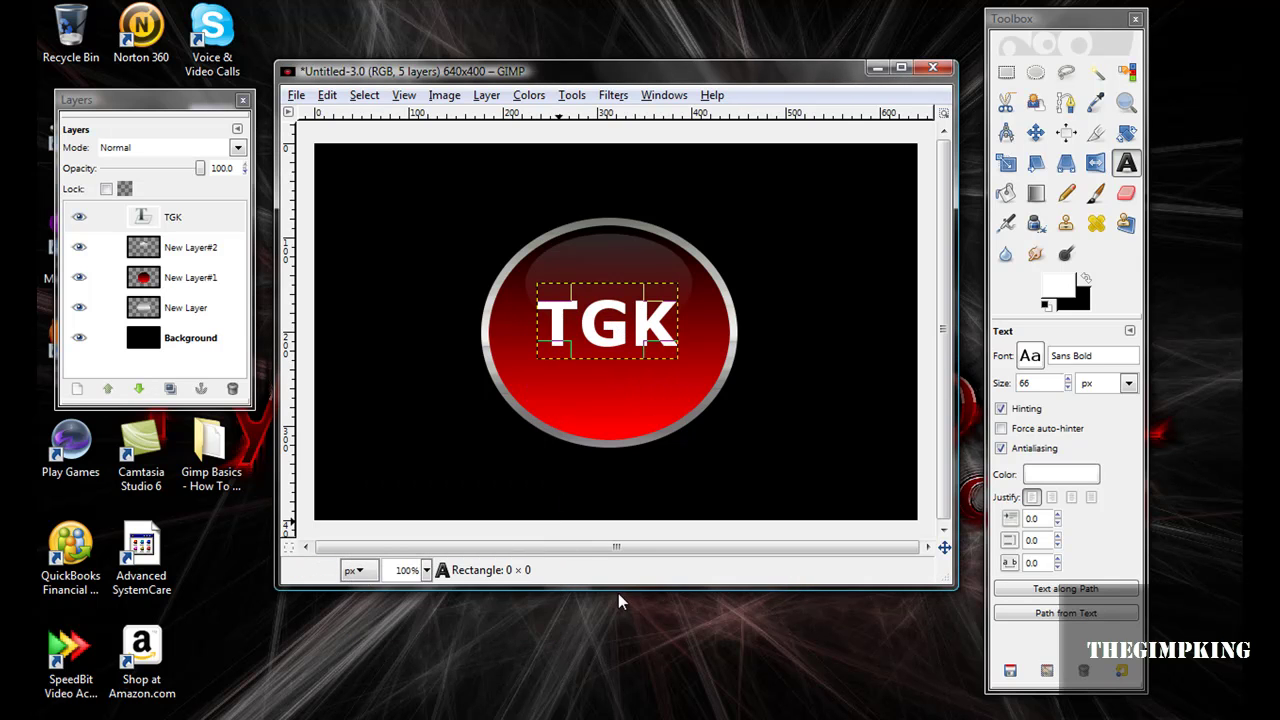
# Add a new transparent full-size layer and move it below the TGK text layer
pyautogui.click(77, 389)
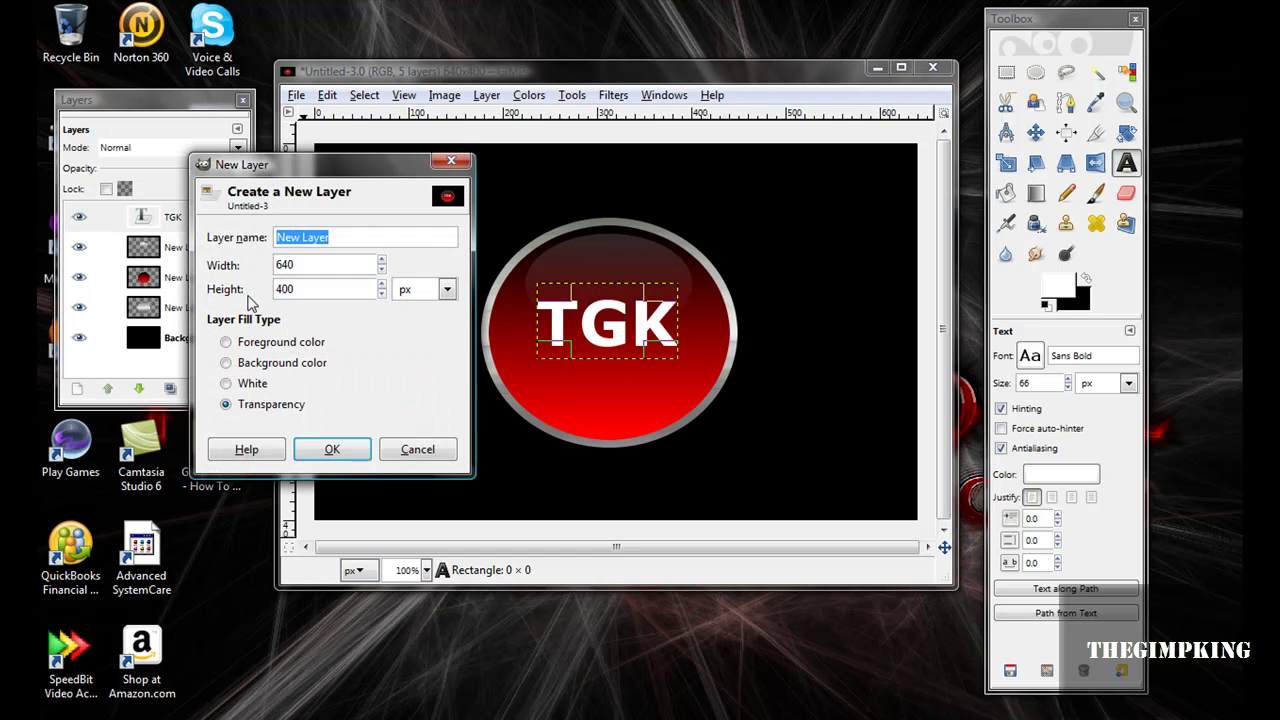
pyautogui.click(340, 451)
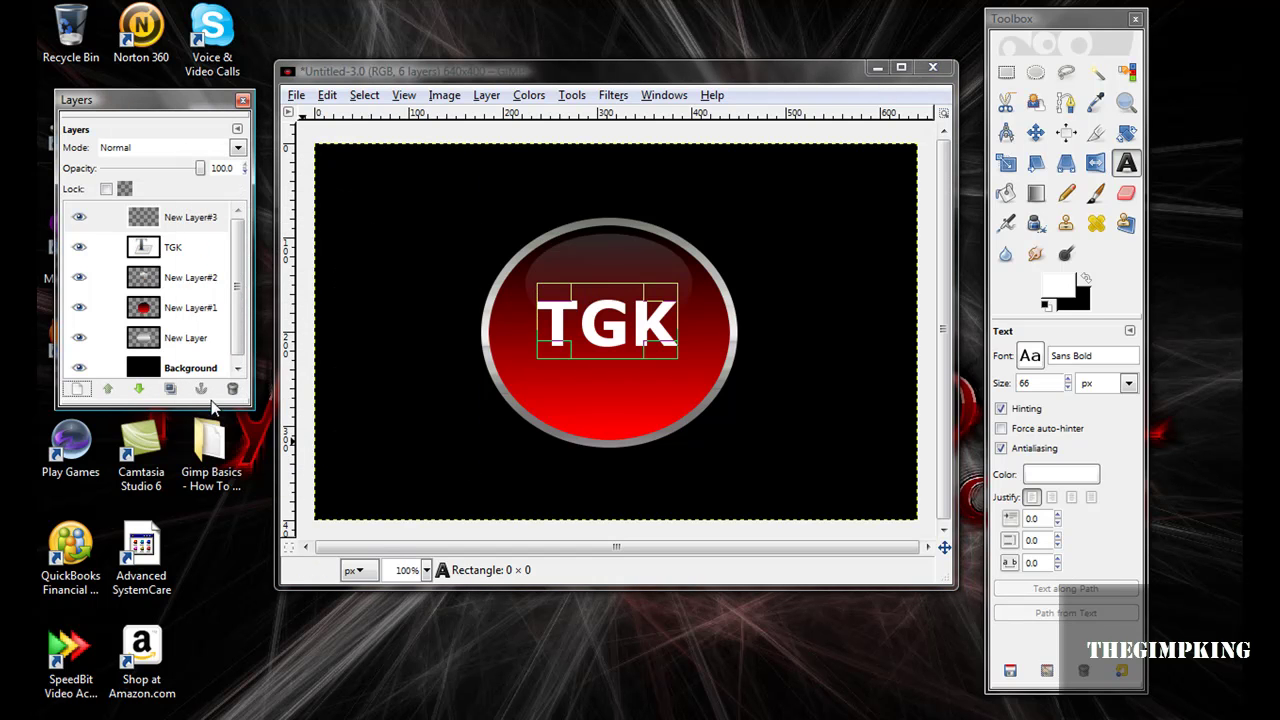
pyautogui.click(134, 389)
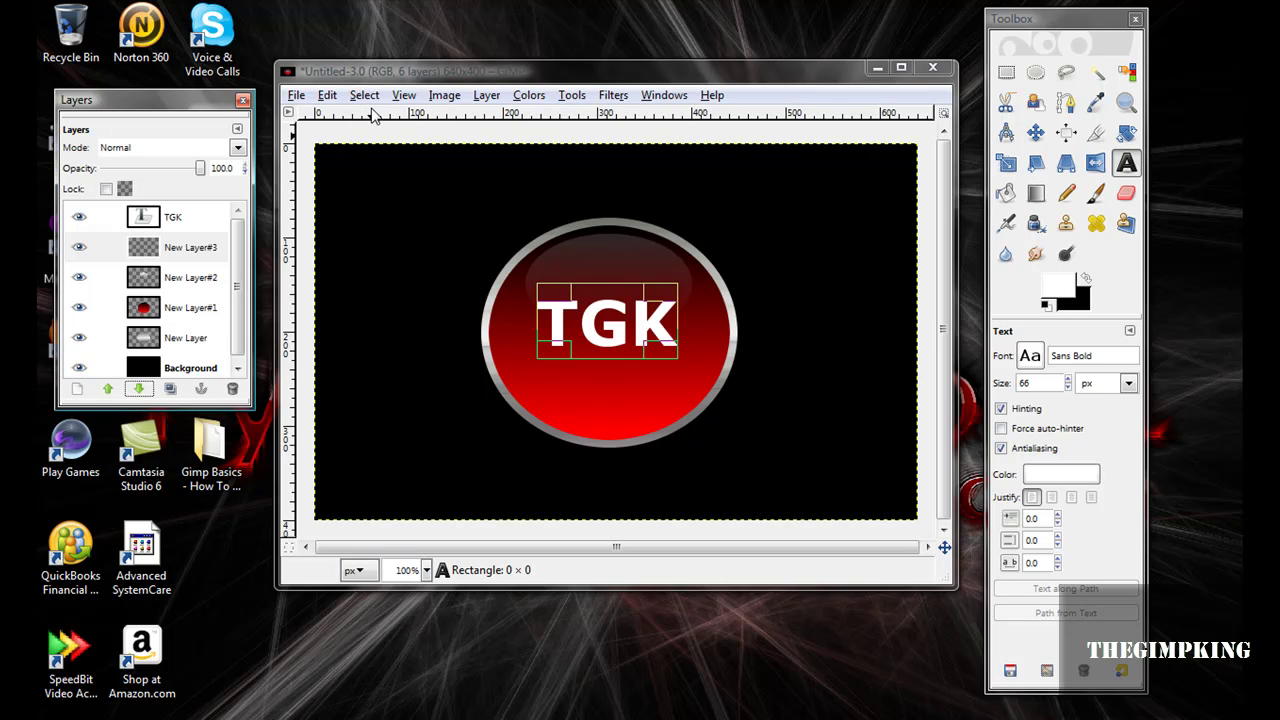
# Select the TGK letter shapes with Alpha to Selection and grow the selection by 5 pixels
pyautogui.click(206, 224)
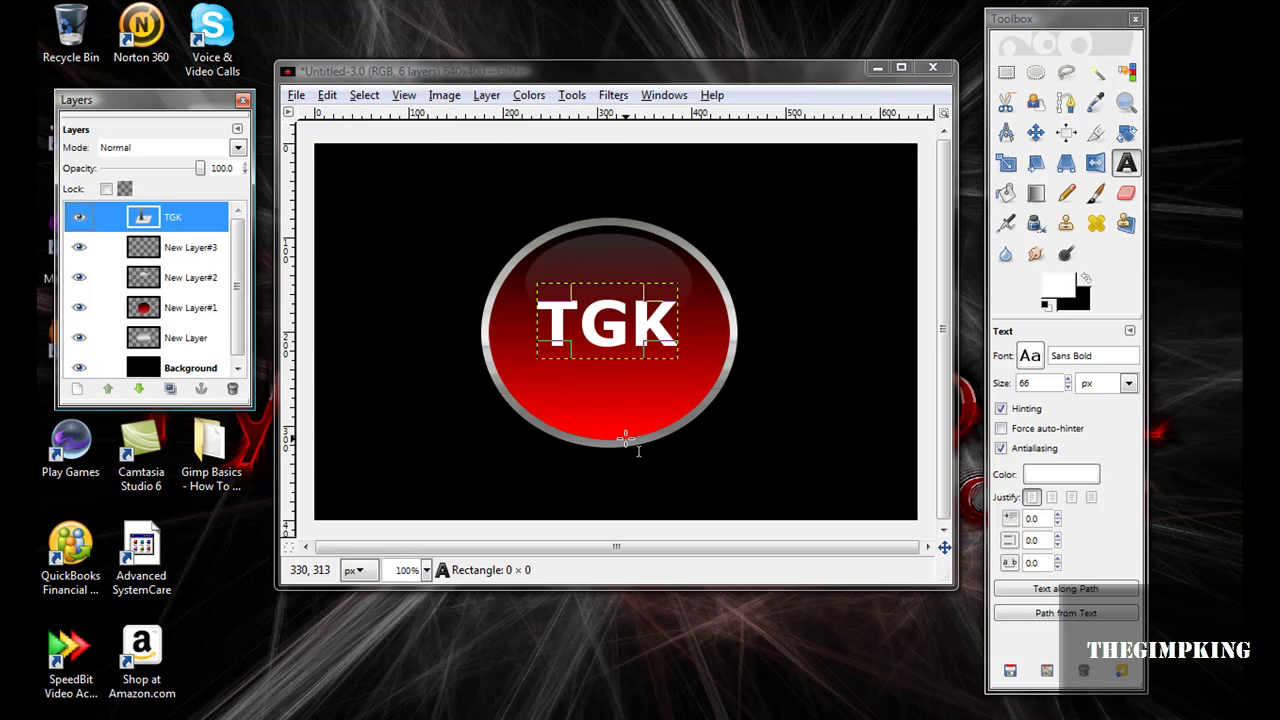
pyautogui.rightClick(171, 225)
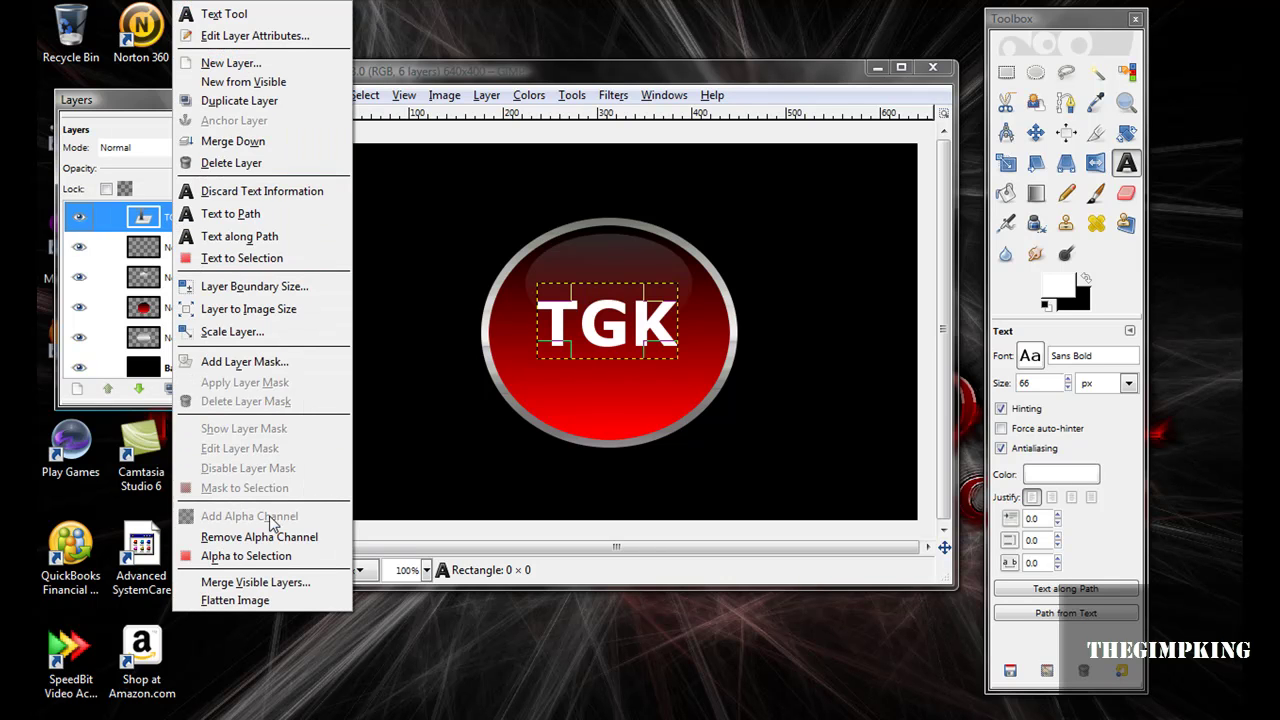
pyautogui.click(250, 556)
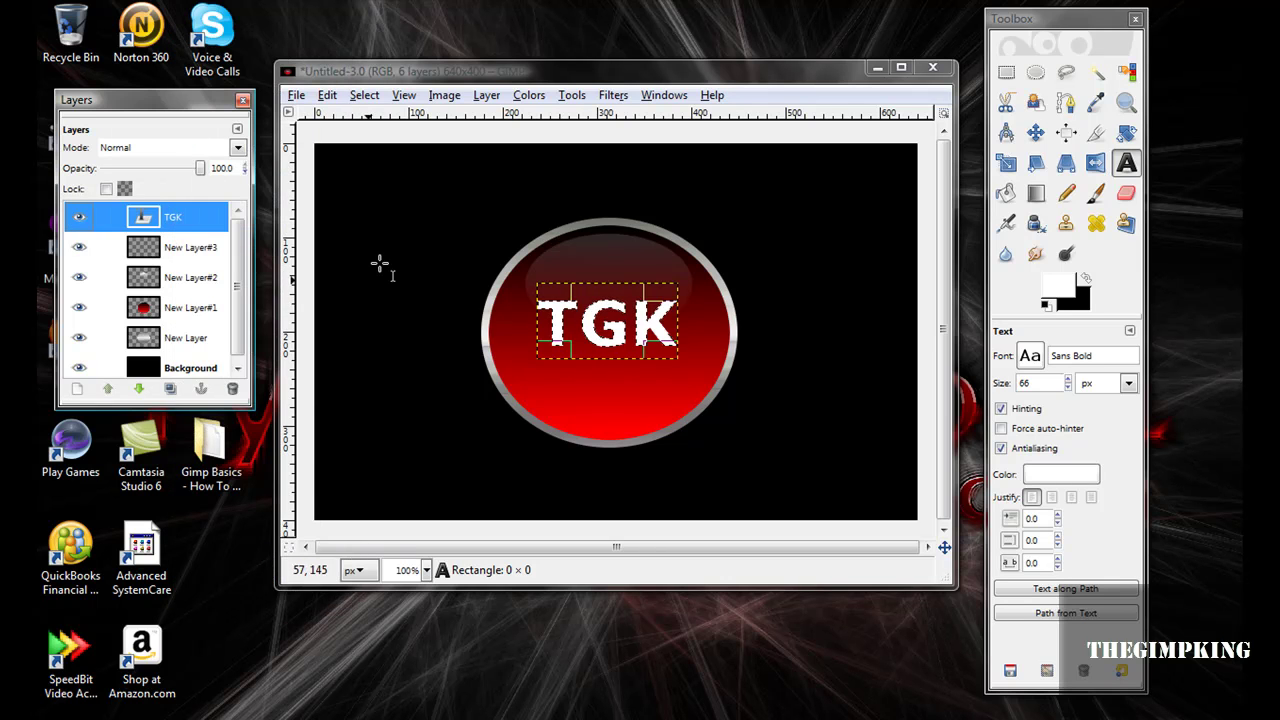
pyautogui.click(364, 95)
pyautogui.click(389, 335)
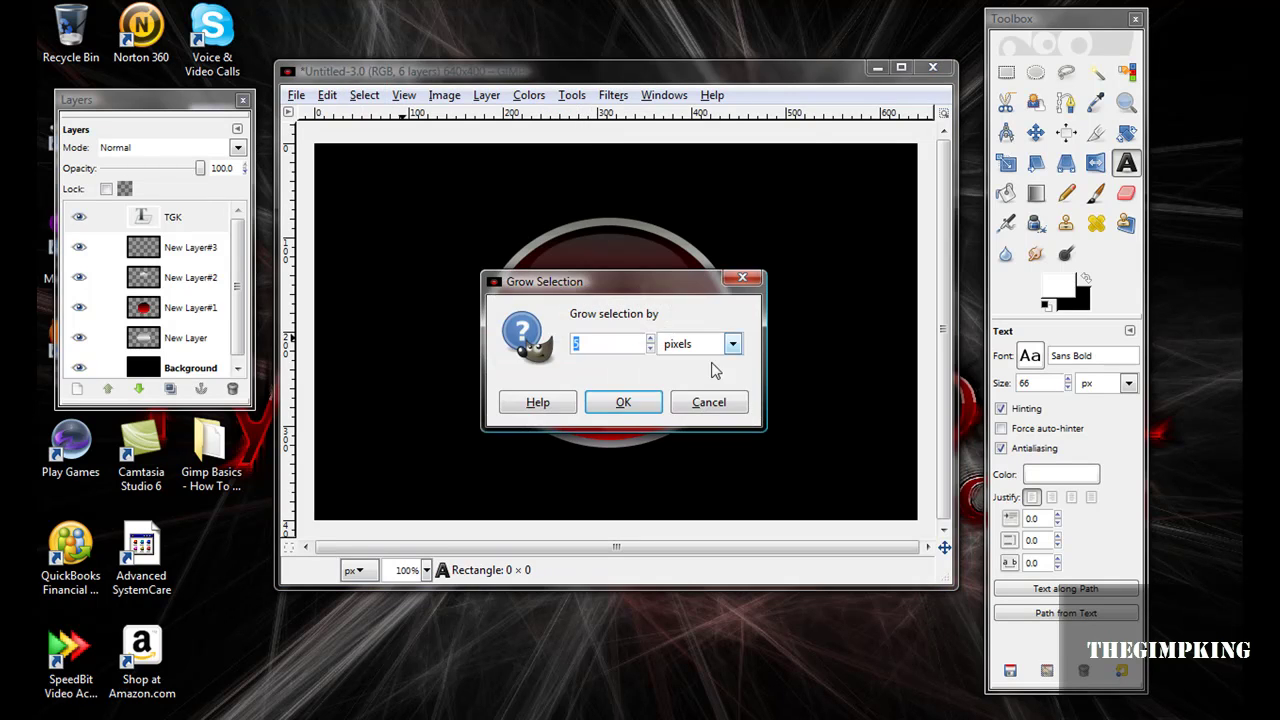
pyautogui.click(623, 402)
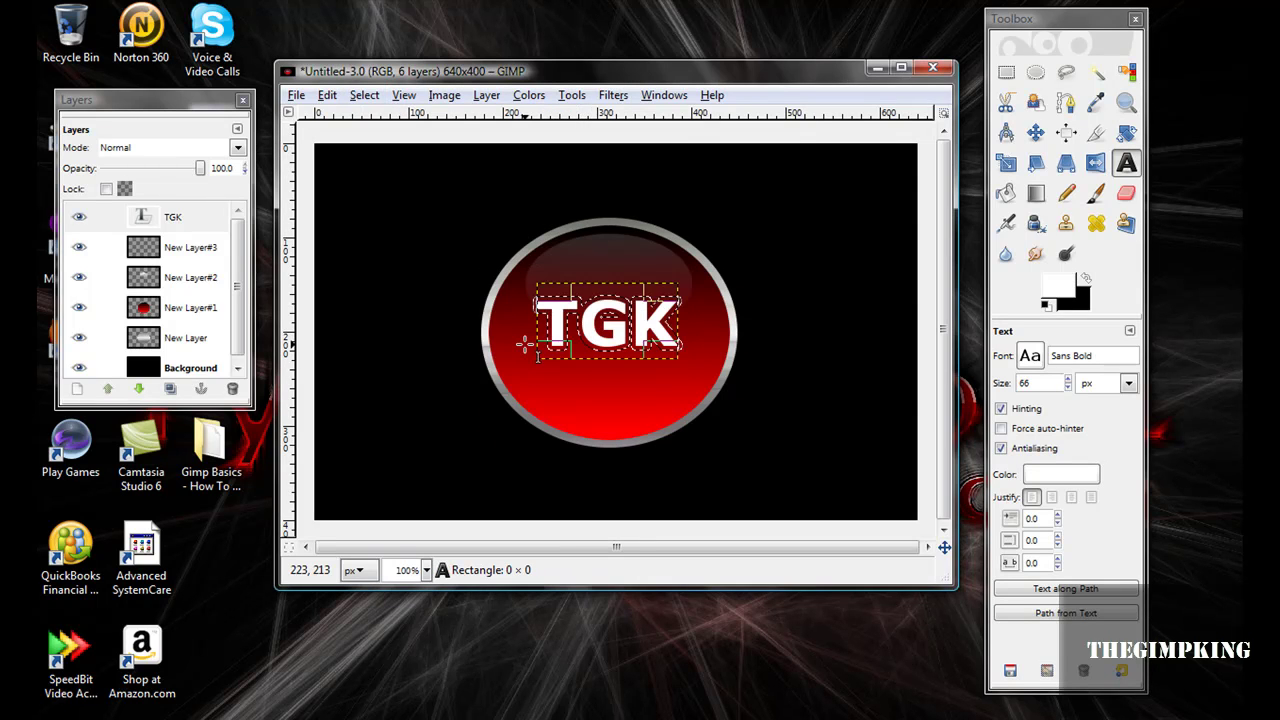
# Make the empty layer active with black as the paint colour and the Paintbrush ready
pyautogui.click(180, 247)
pyautogui.click(1083, 281)
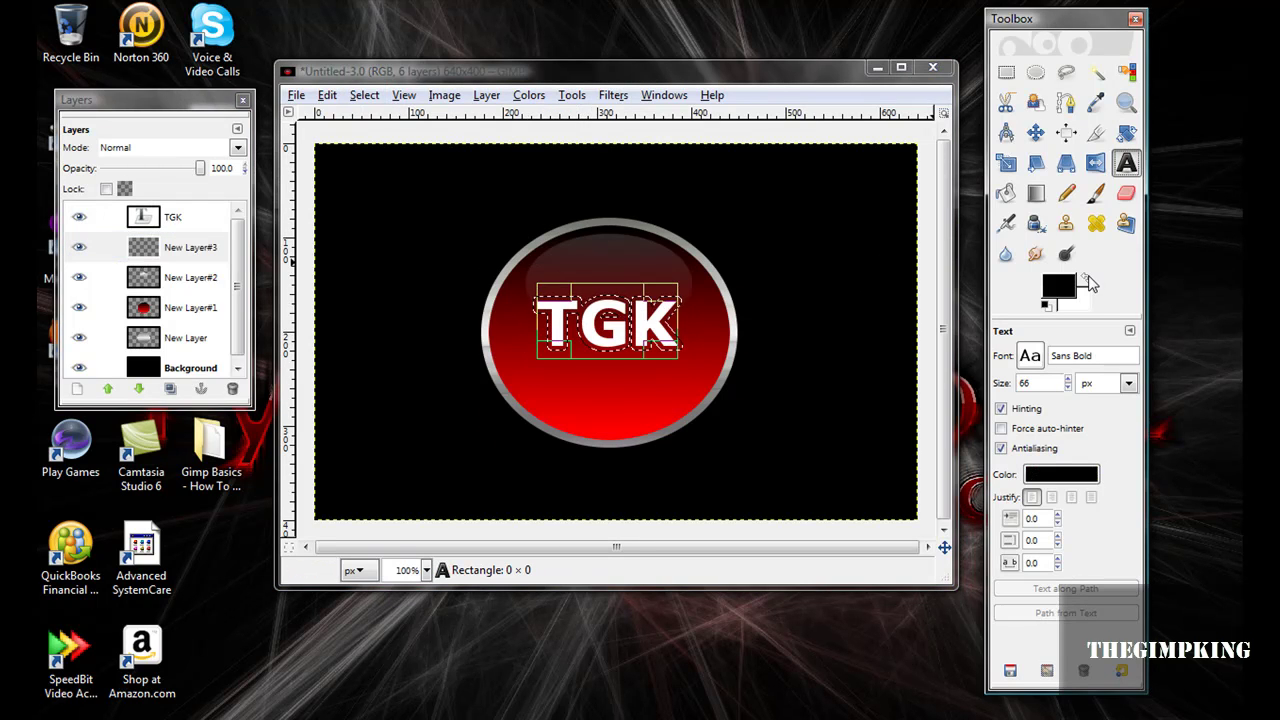
pyautogui.click(1095, 193)
# Paint black over the grown selection, merge TGK down onto the outline layer, and deselect
pyautogui.moveTo(637, 320); pyautogui.dragTo(695, 346)
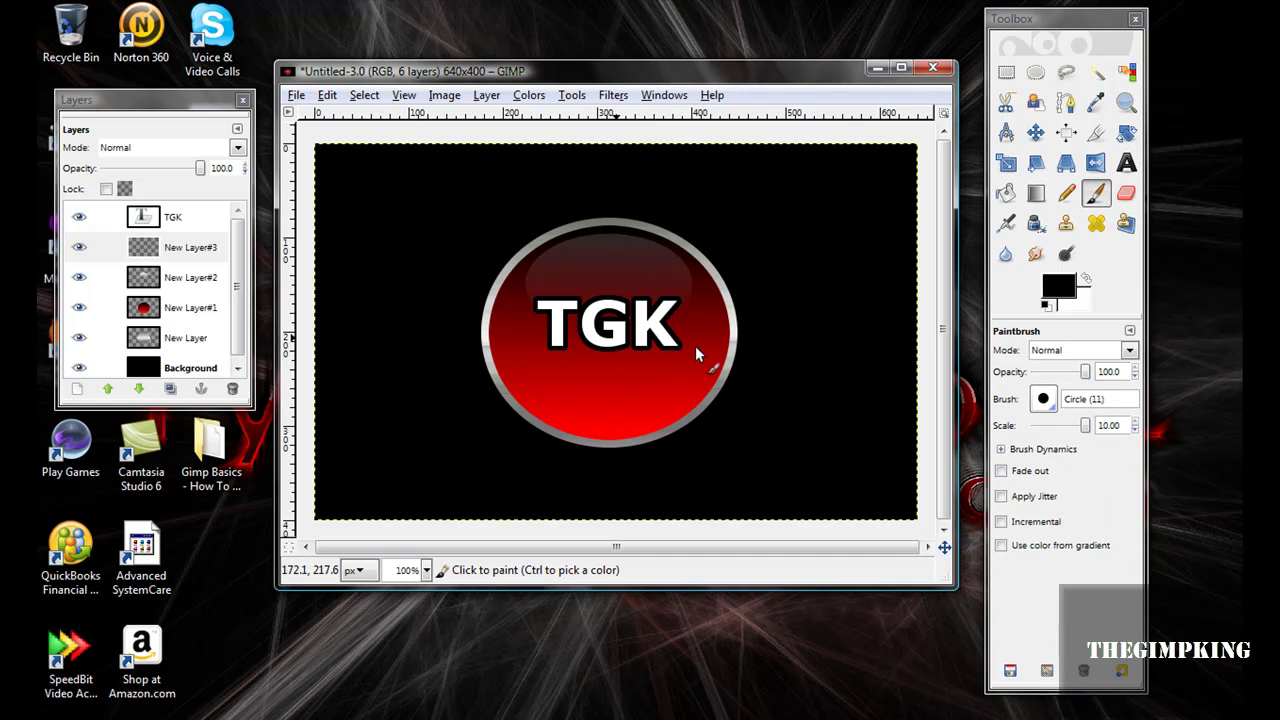
pyautogui.rightClick(184, 227)
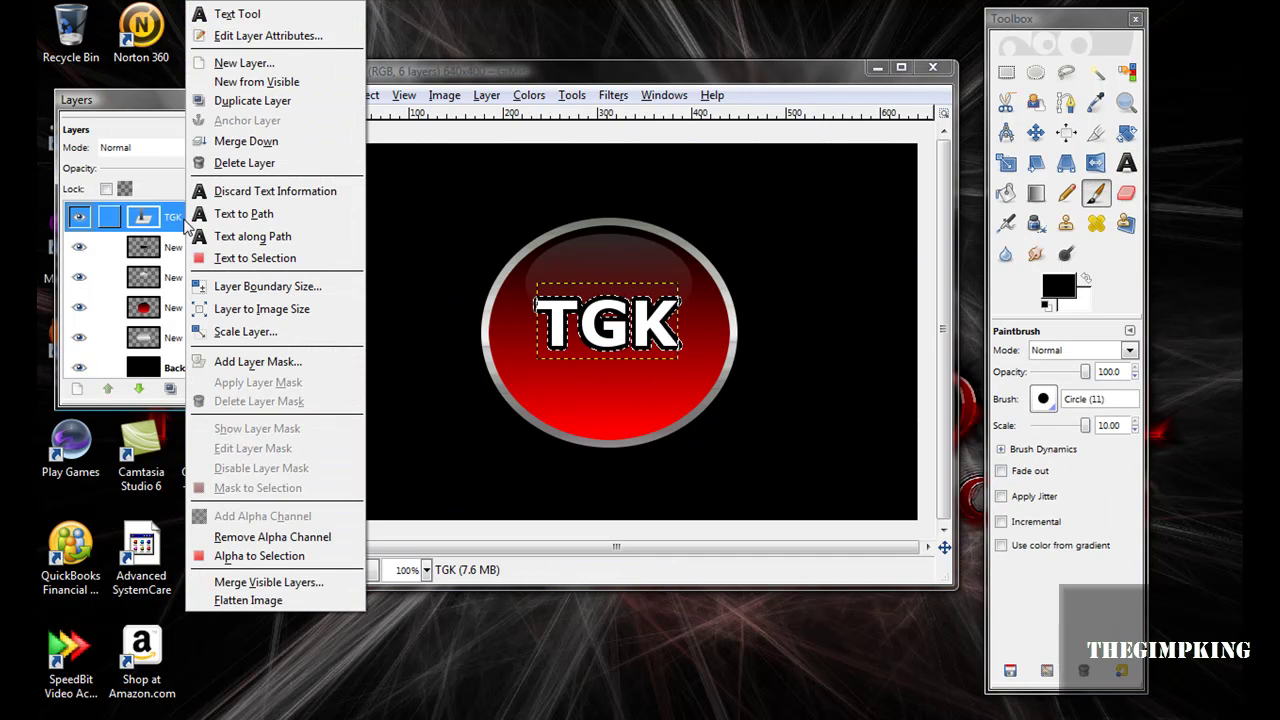
pyautogui.click(265, 162)
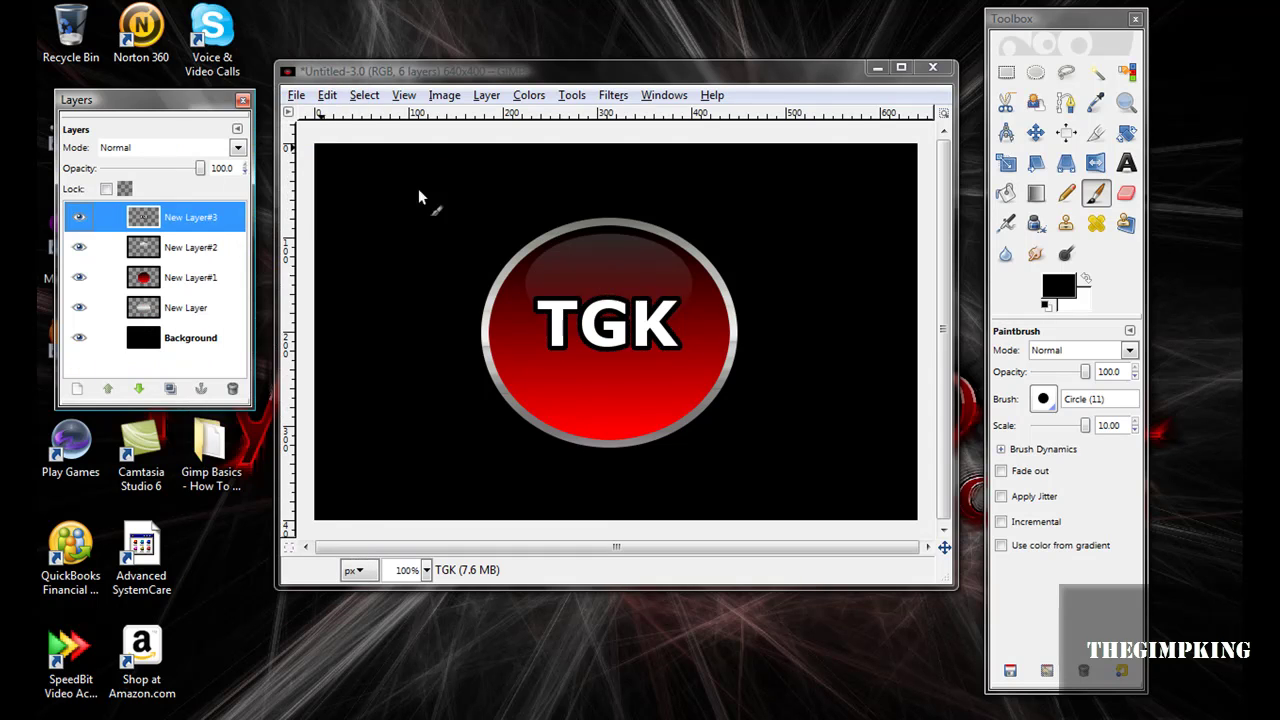
pyautogui.click(366, 98)
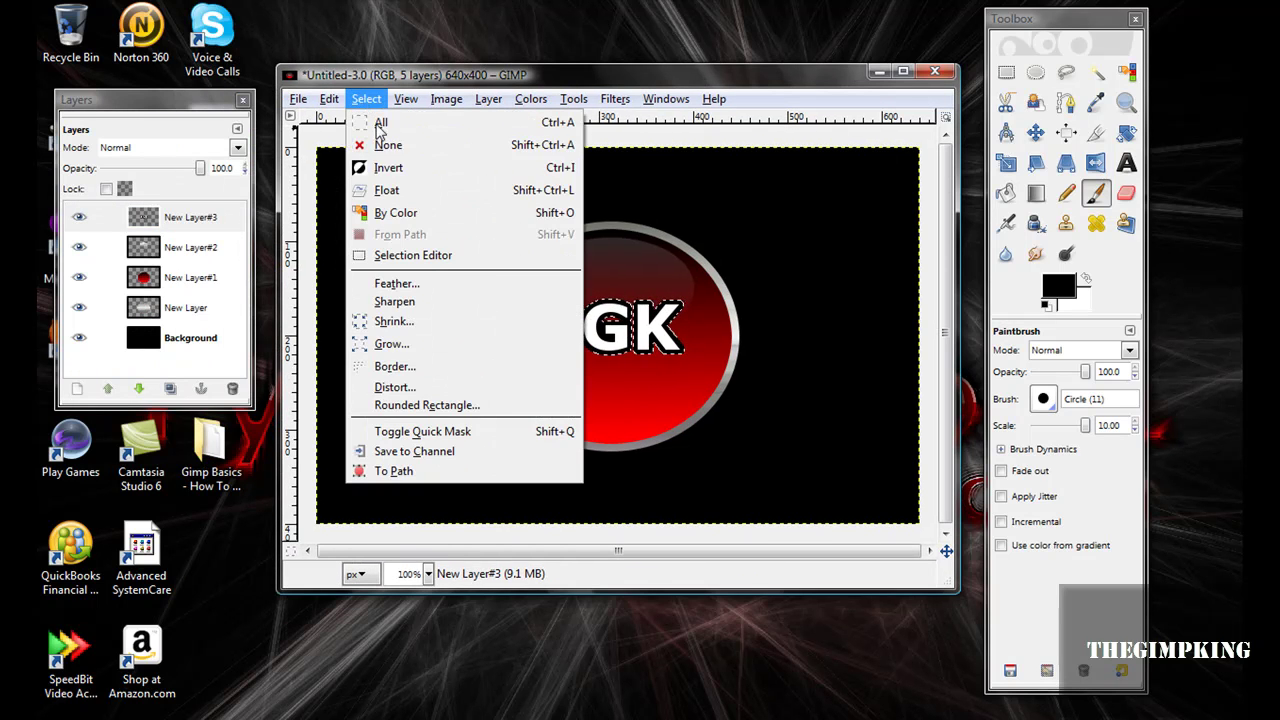
pyautogui.click(378, 143)
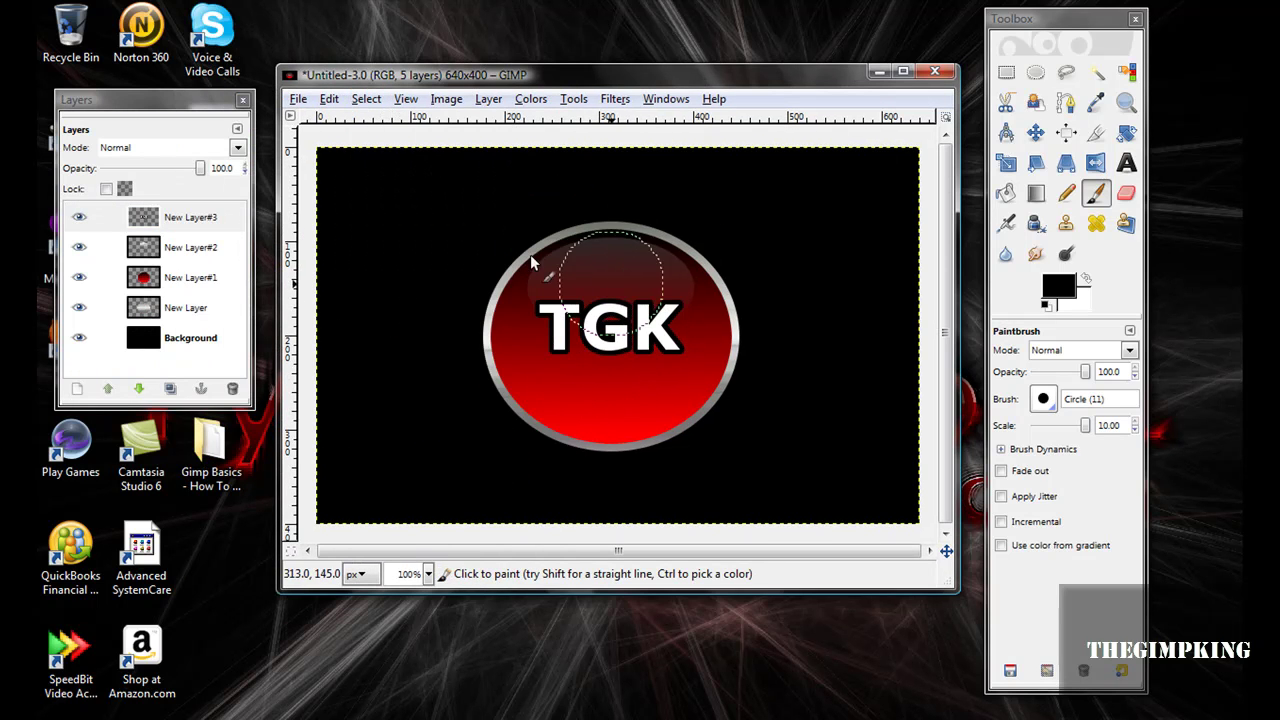